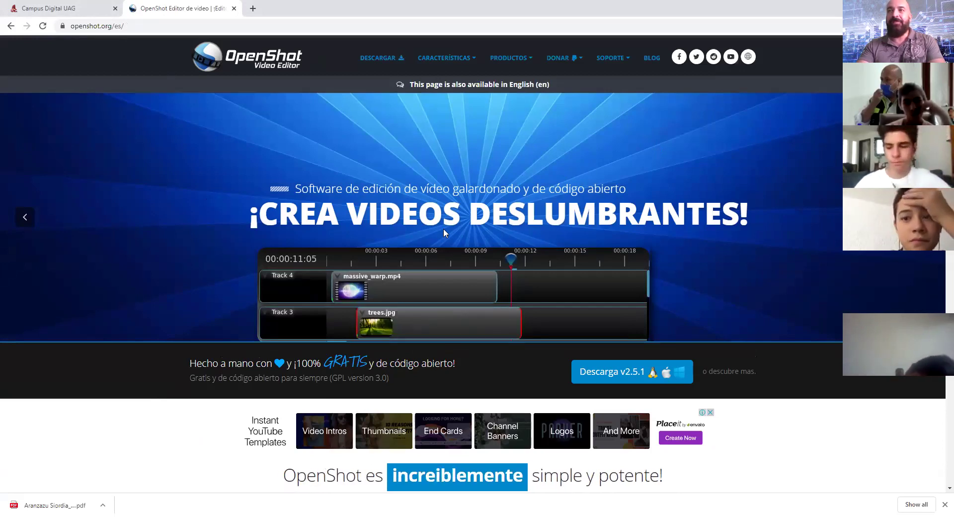
- Load the English version of the OpenShot website by changing the address ending to en/
double_click(115, 26)
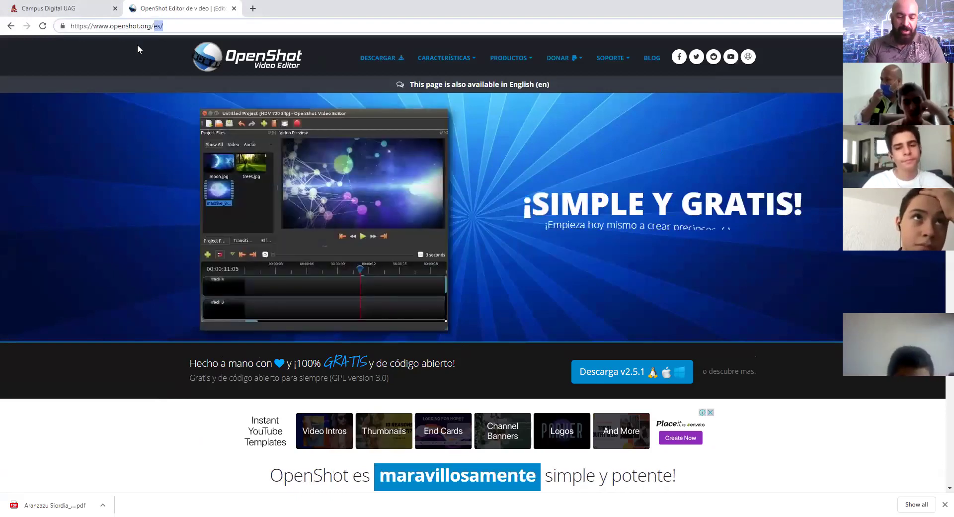
text(en/)
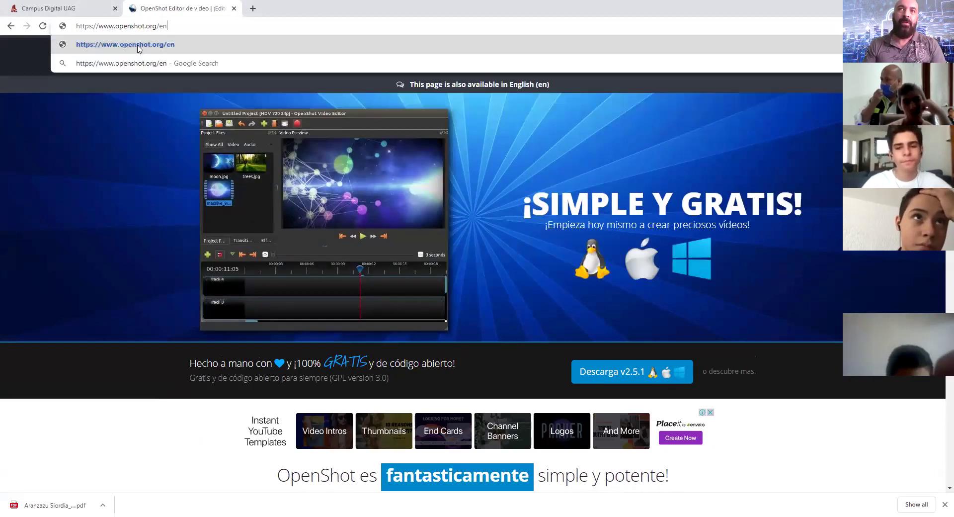
key(Return)
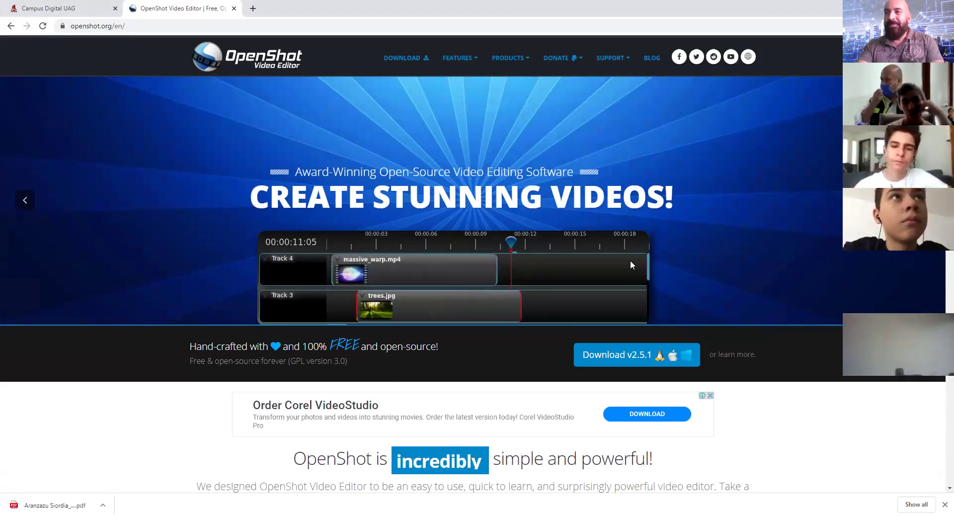
scroll(700, 264, down, 4)
scroll(566, 271, up, 4)
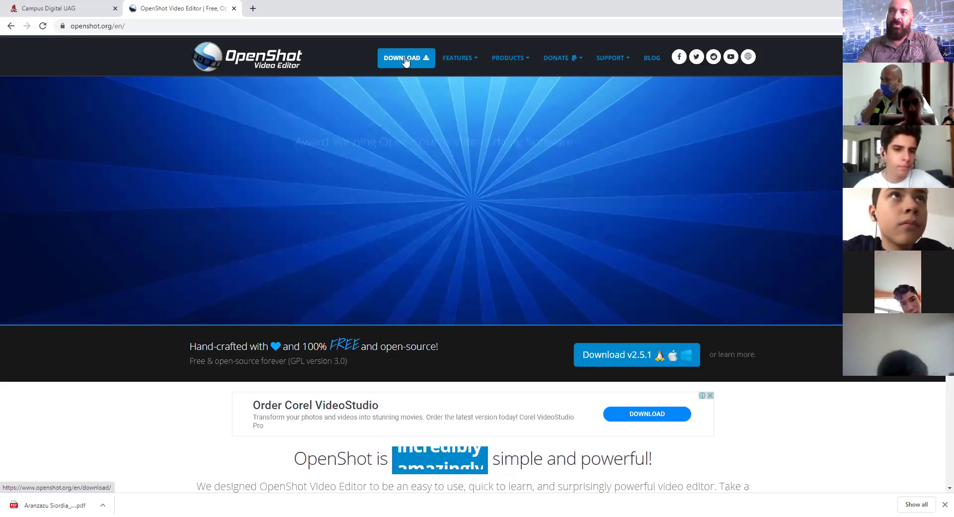
- Download the 64-bit Windows installer of OpenShot v2.5.1 from the site's Download page and launch the downloaded file
click(405, 60)
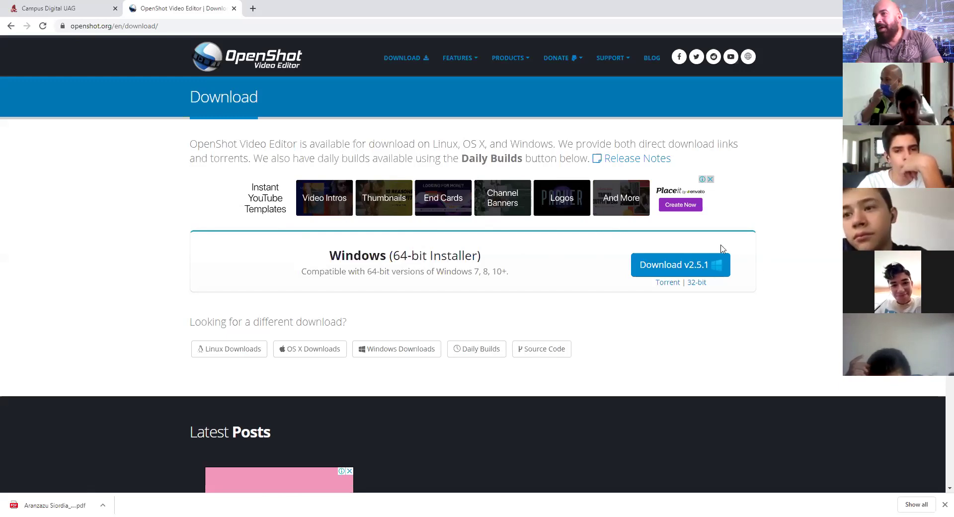
click(661, 267)
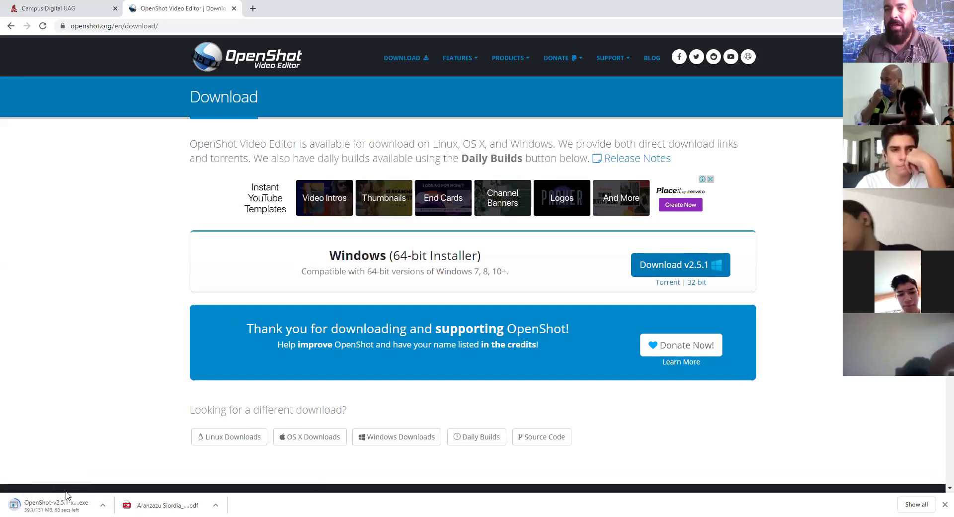
scroll(91, 432, down, 9)
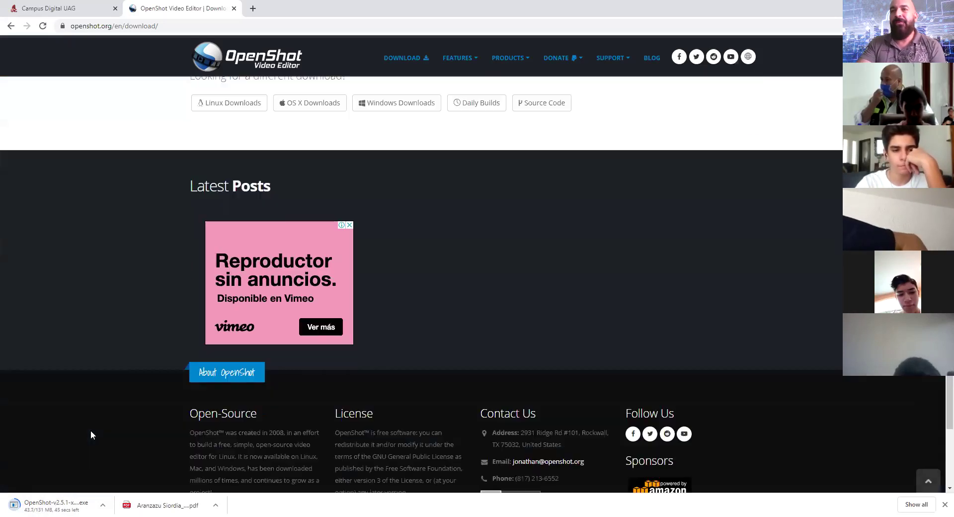
scroll(91, 433, up, 9)
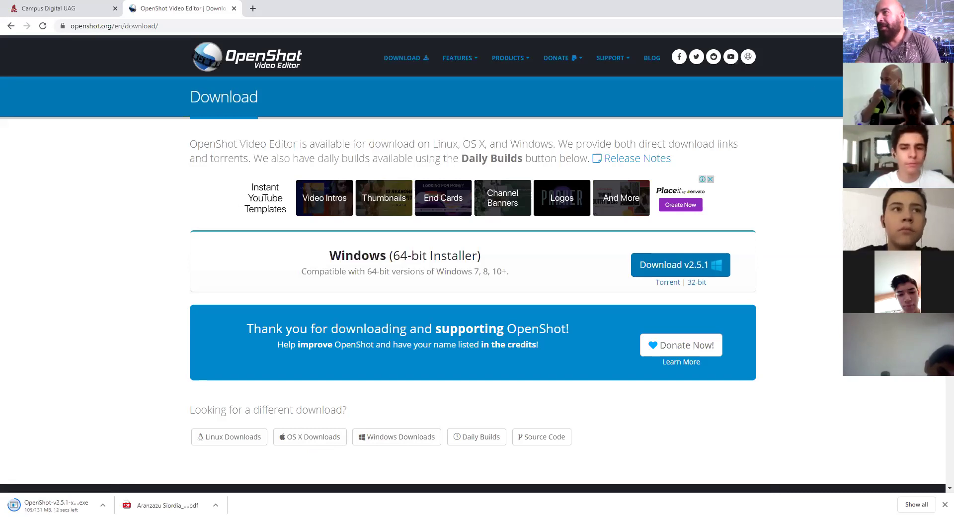
click(848, 63)
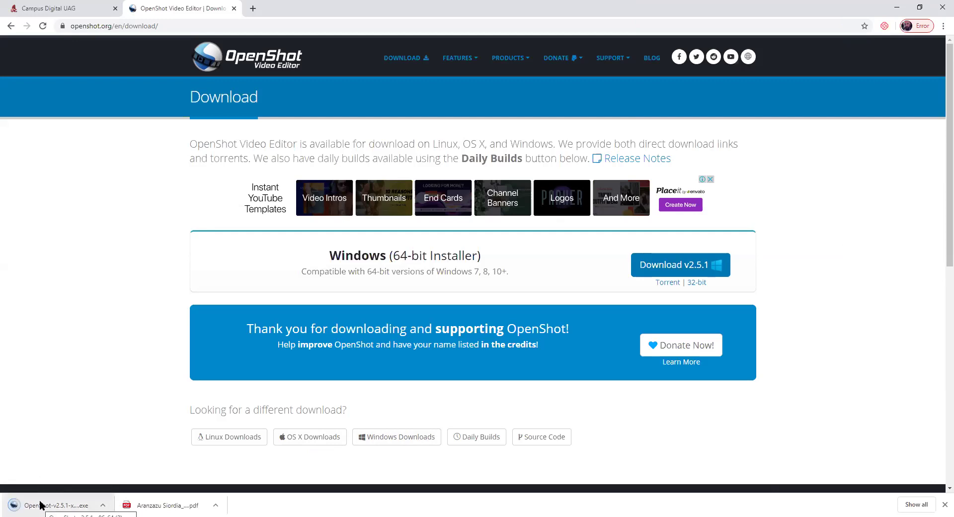
click(41, 505)
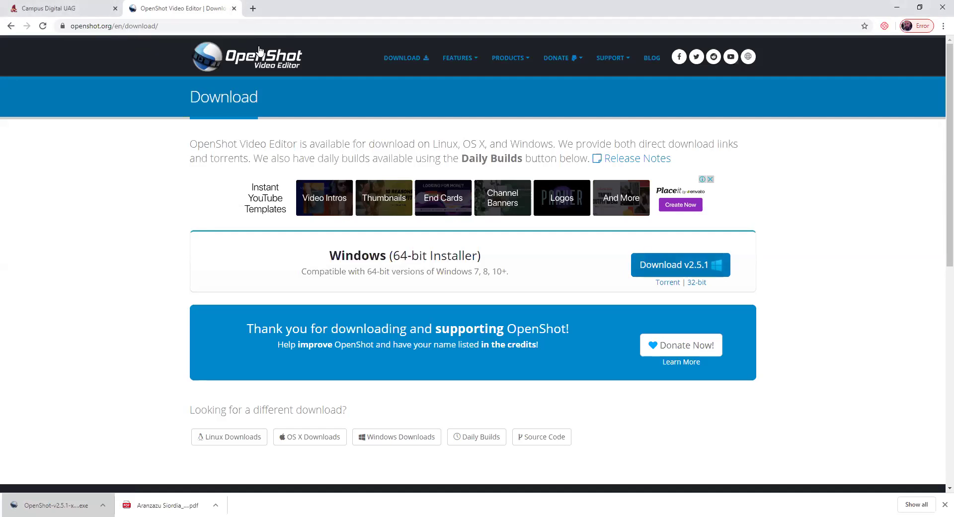
- Close the OpenShot website and open the Moodle system Mis Cursos from Campus Digital
click(234, 8)
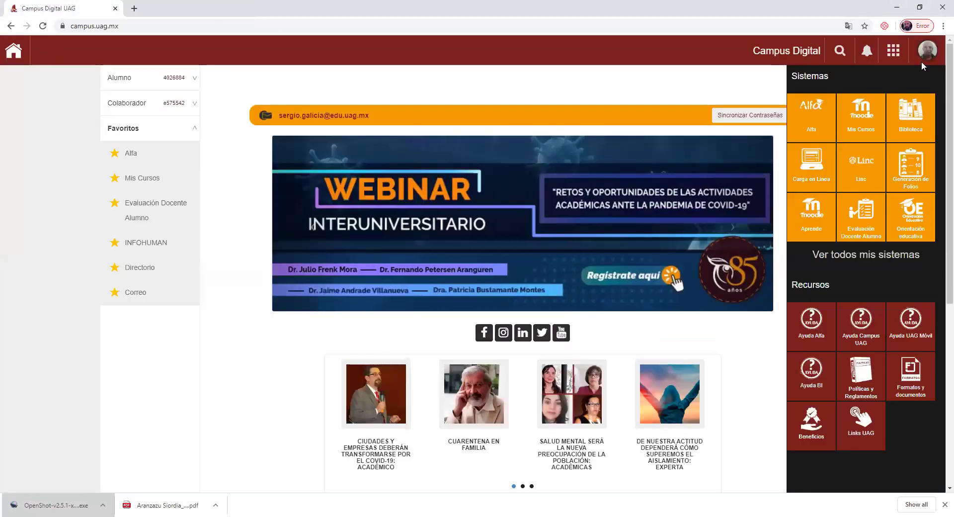
click(893, 55)
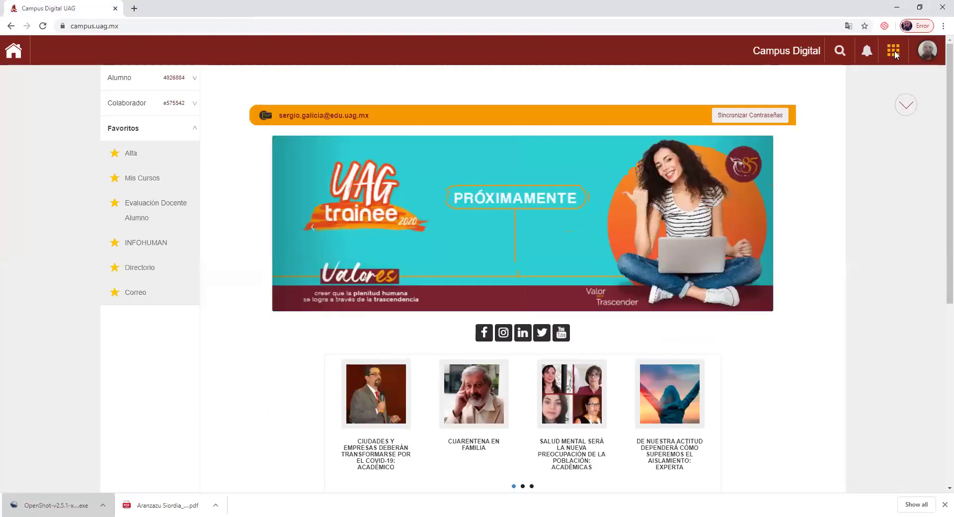
click(894, 53)
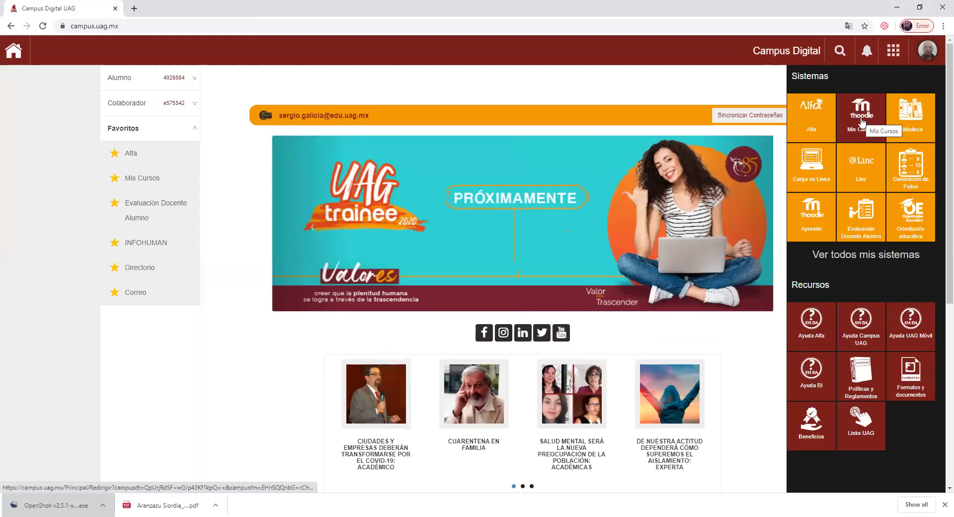
click(861, 122)
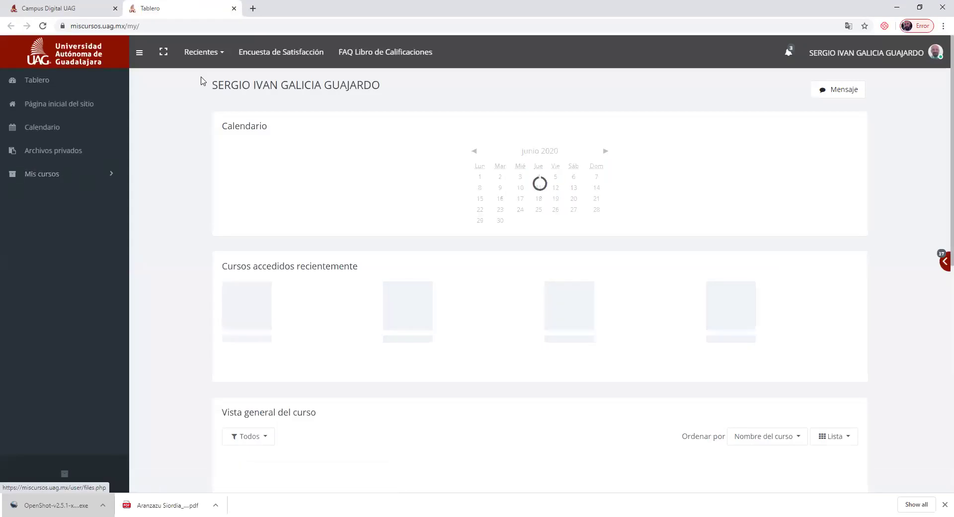
- Open the course B22 001163 - A C (Taller 2: Tecnología) - 1717 from the course overview
scroll(680, 307, down, 2)
scroll(681, 307, down, 10)
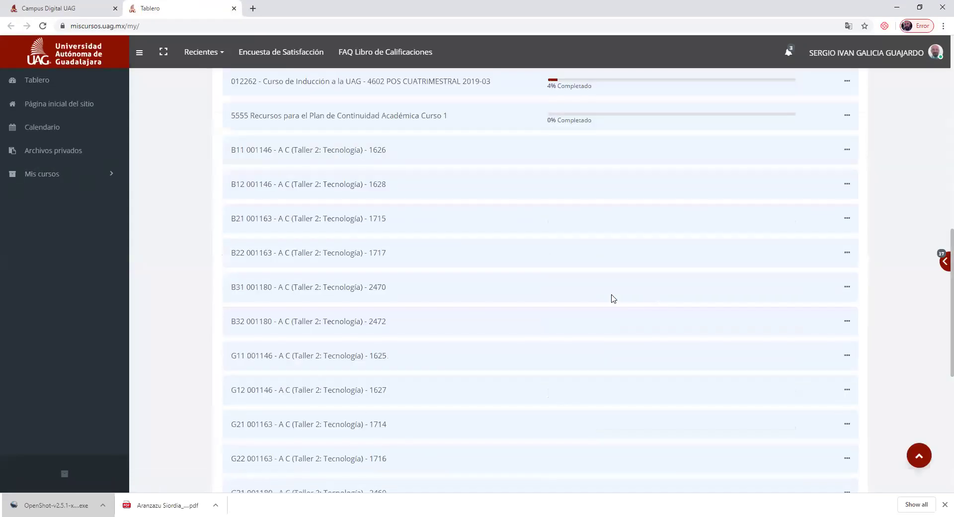
click(257, 255)
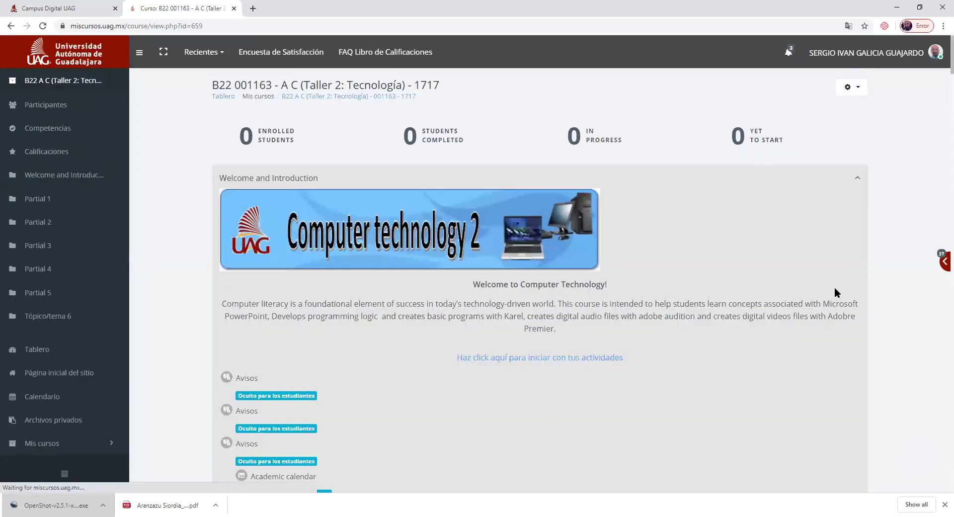
- Open the Video Editing Practice 1 assignment near the end of the course page
scroll(833, 288, down, 7)
scroll(579, 256, up, 7)
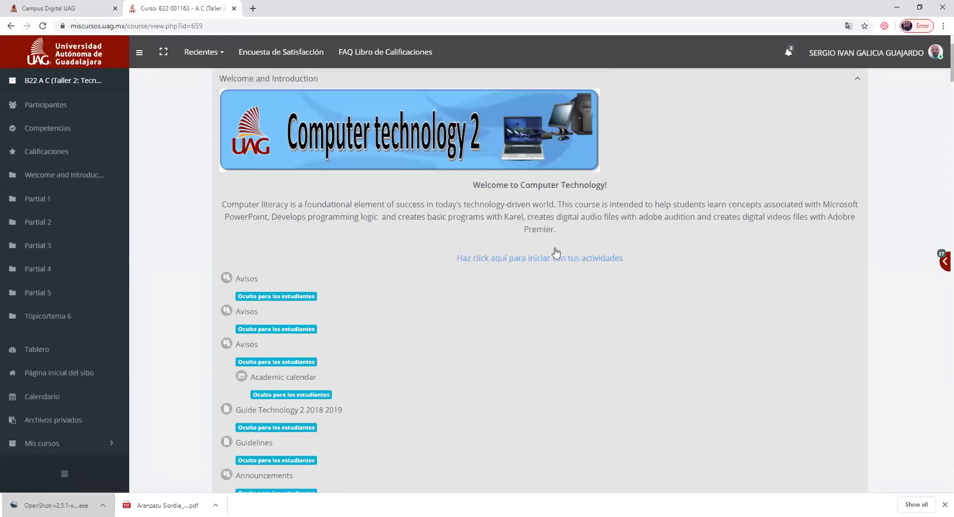
scroll(560, 365, down, 12)
scroll(562, 380, down, 15)
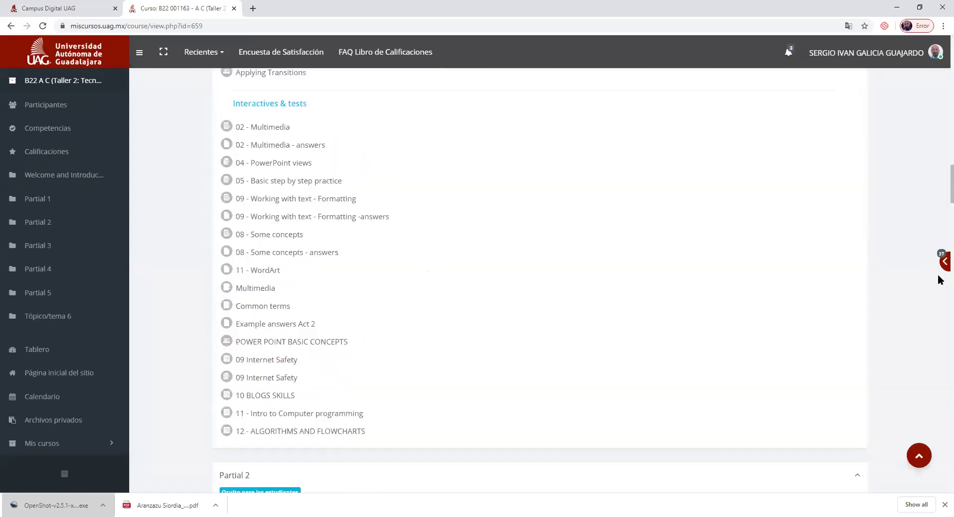
scroll(916, 309, down, 15)
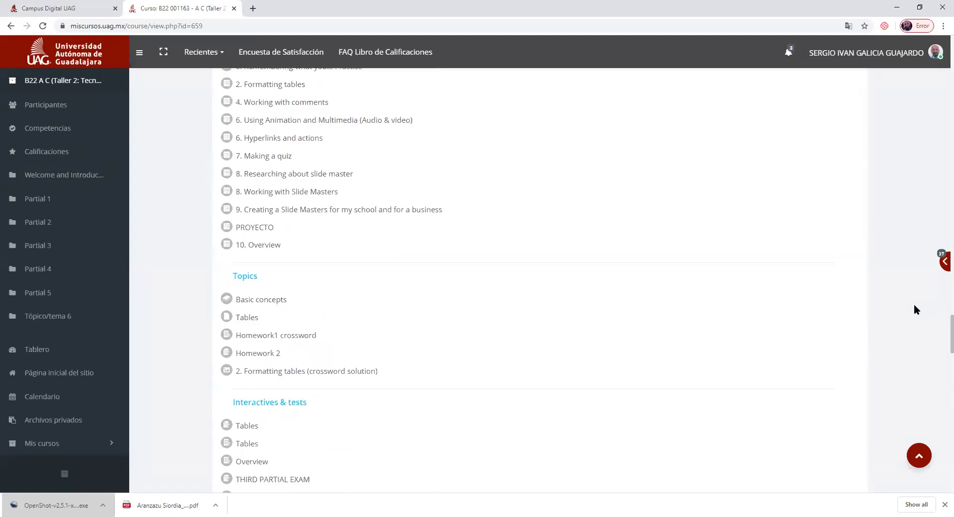
scroll(914, 297, down, 10)
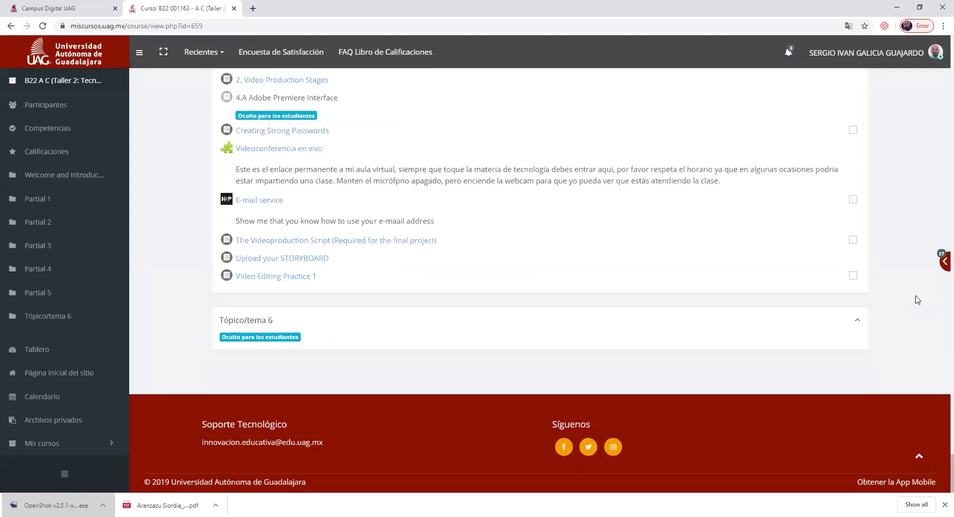
click(253, 279)
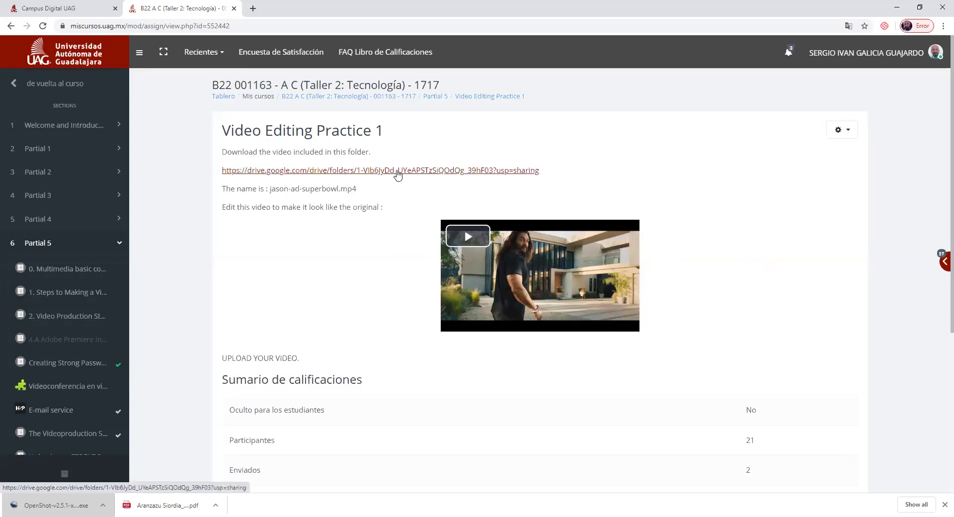
- Open the Google Drive folder linked in the assignment and preview jason-ad-superbowl.mp4
click(398, 171)
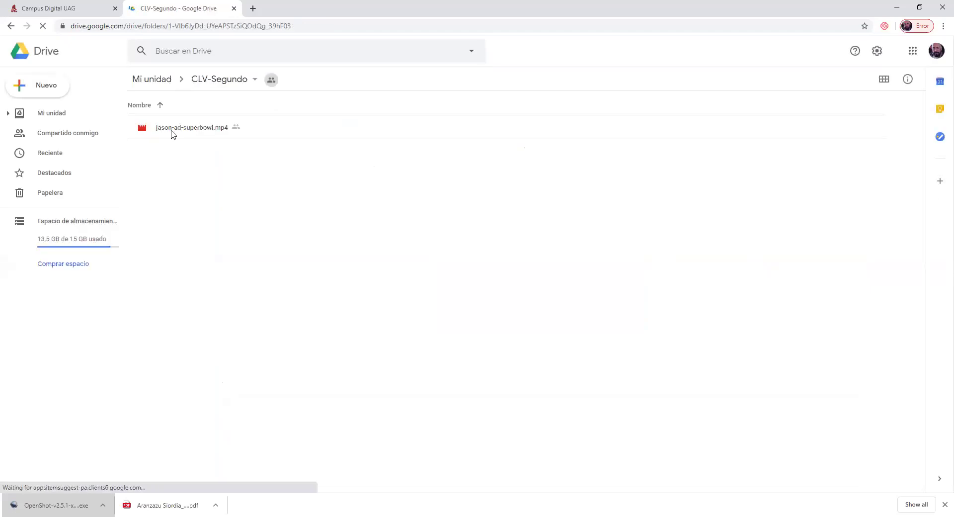
click(142, 128)
double_click(142, 128)
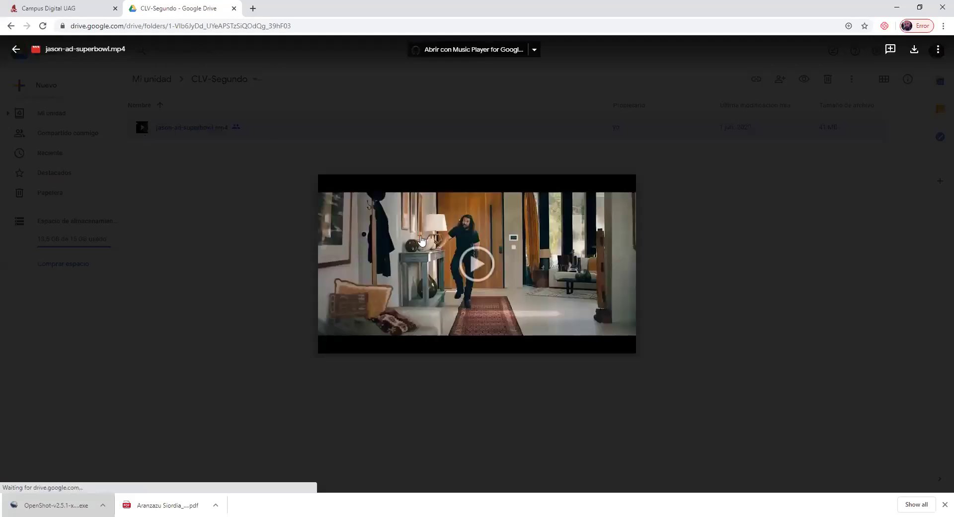
- Play the opening seconds of the jason-ad-superbowl.mp4 preview, pause it, and return to the folder's file list
click(474, 265)
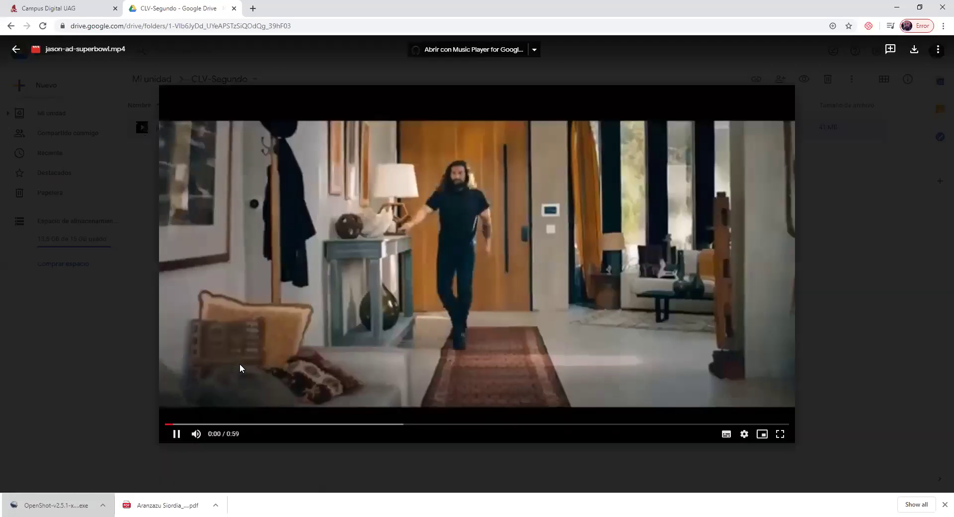
click(176, 433)
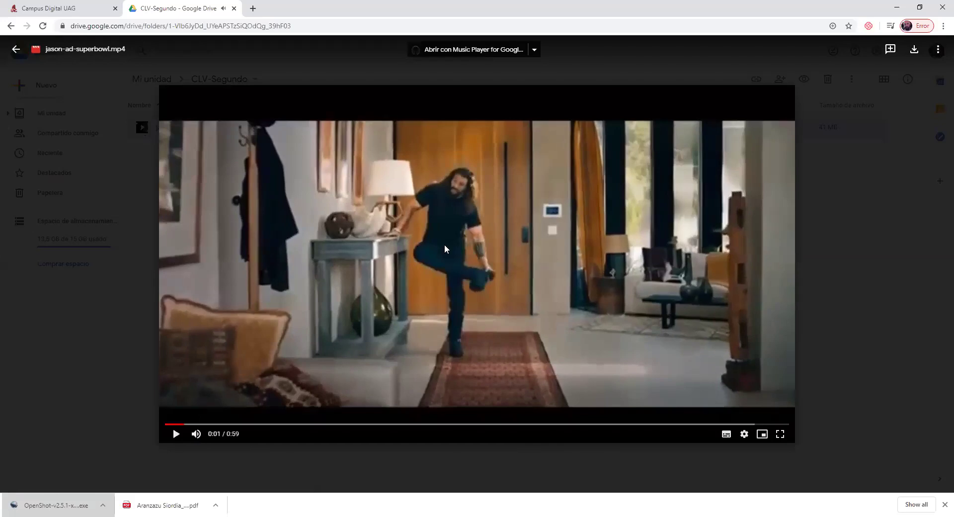
click(176, 434)
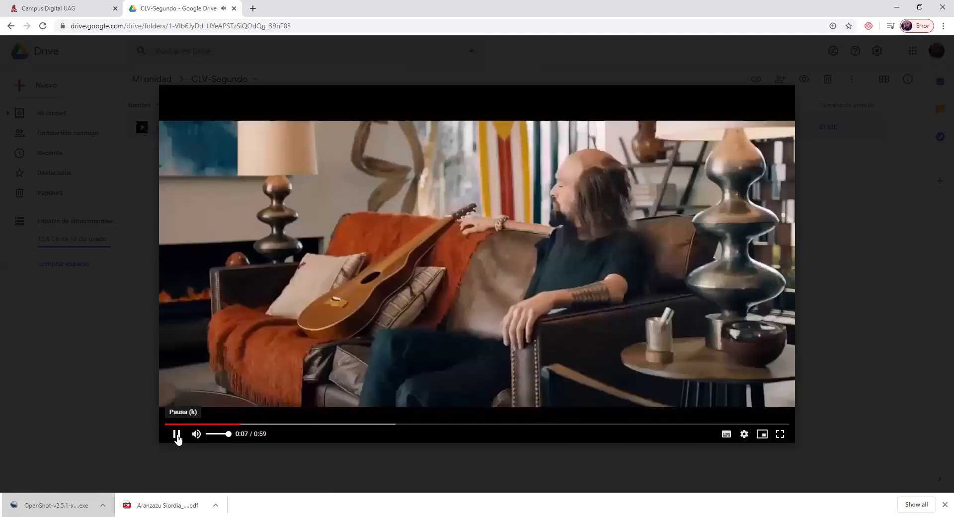
click(176, 434)
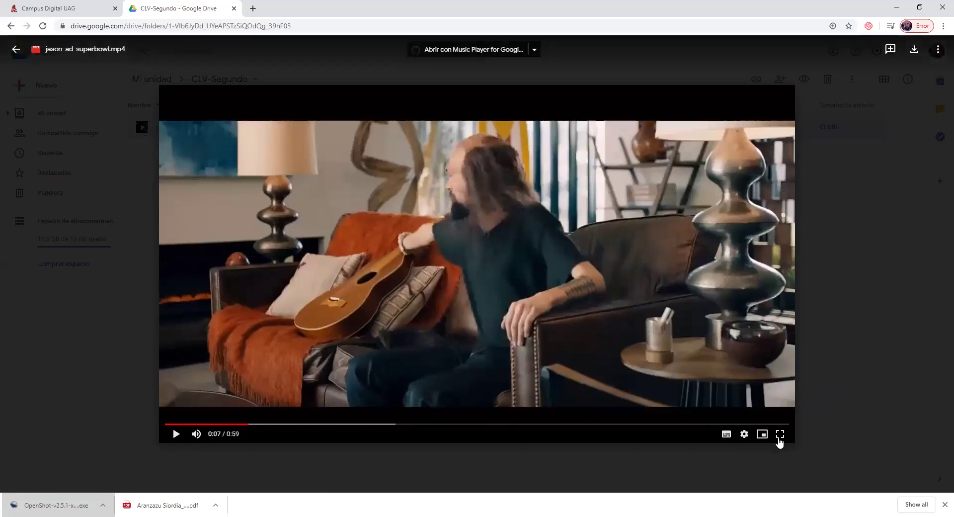
click(829, 336)
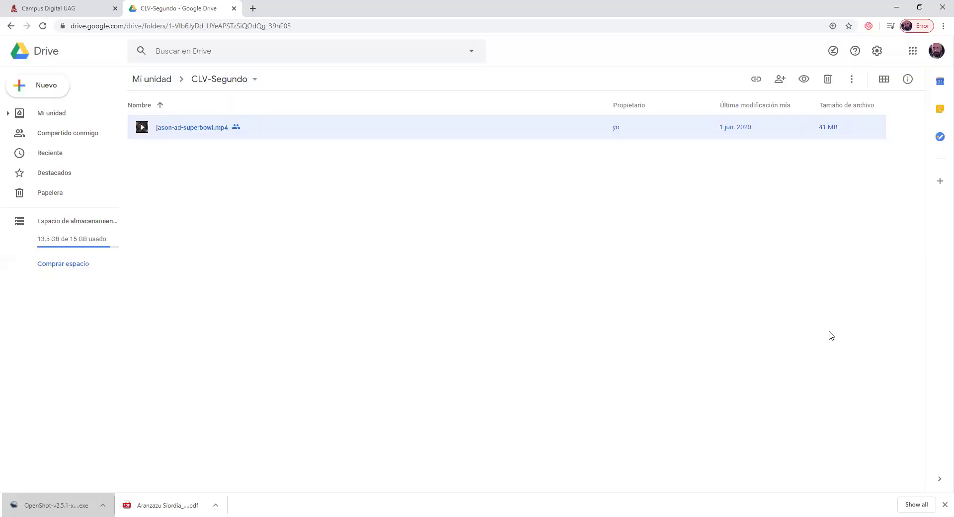
click(471, 279)
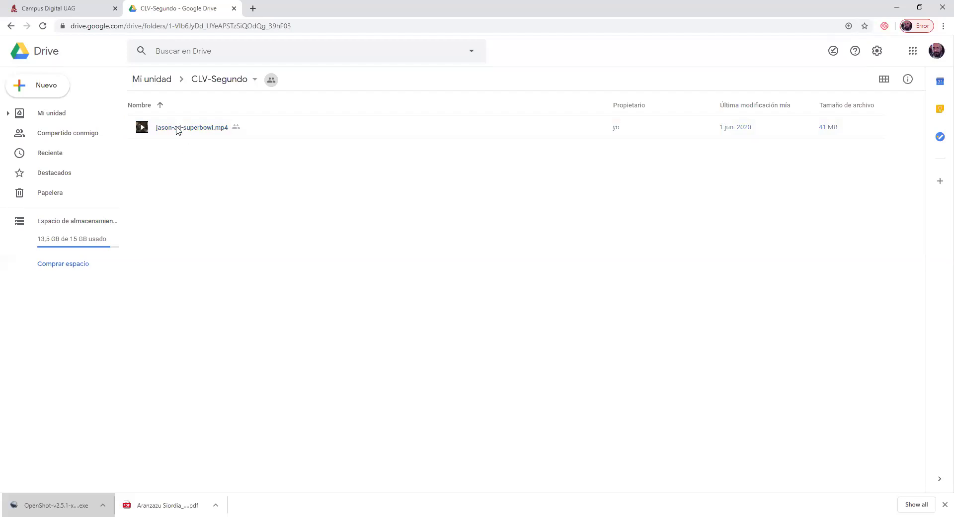
click(199, 132)
right_click(199, 130)
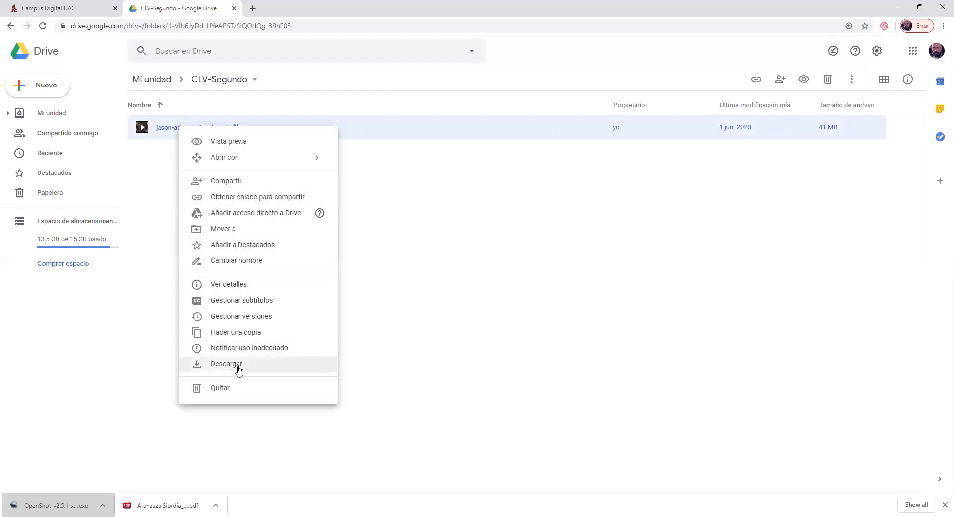
click(427, 400)
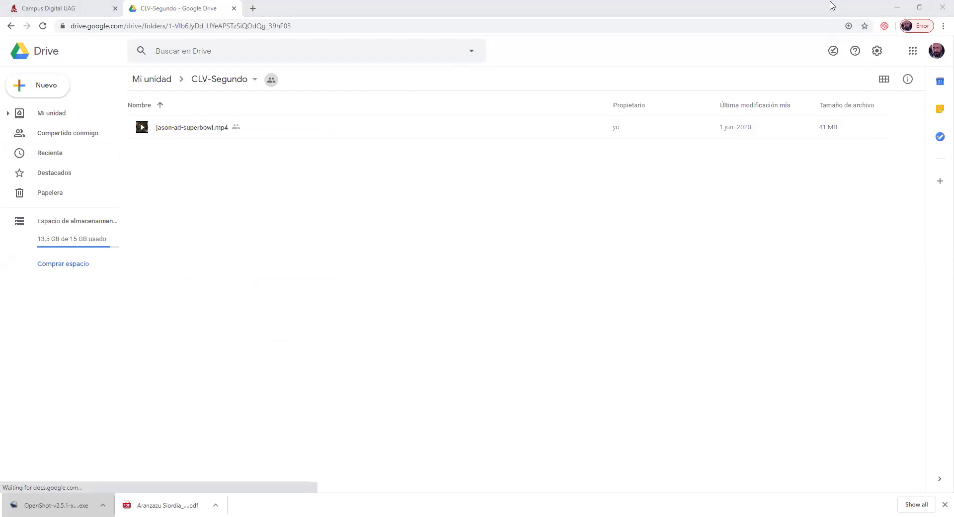
- Switch to OpenShot, import jason-ad-superbowl.mp4 from the Escritorio folder, and place it at the start of track Pista 5
click(899, 7)
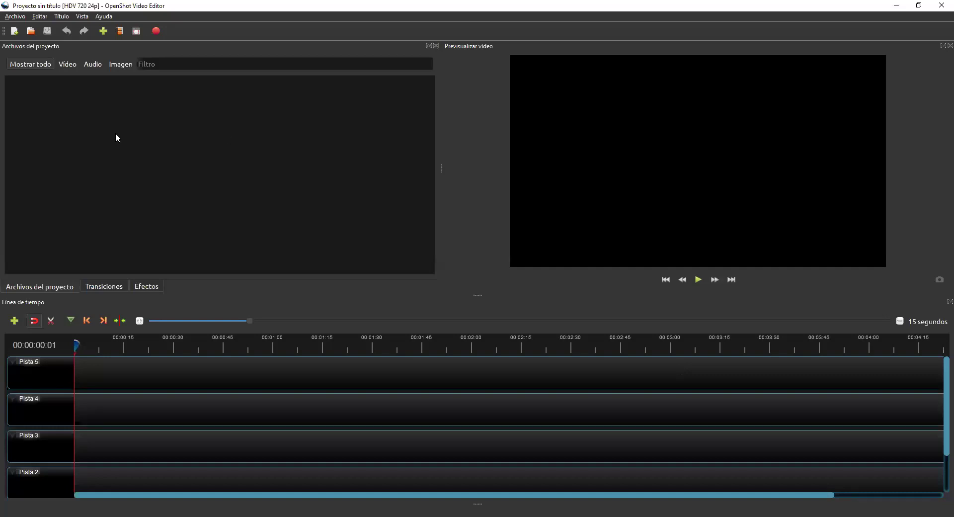
click(15, 17)
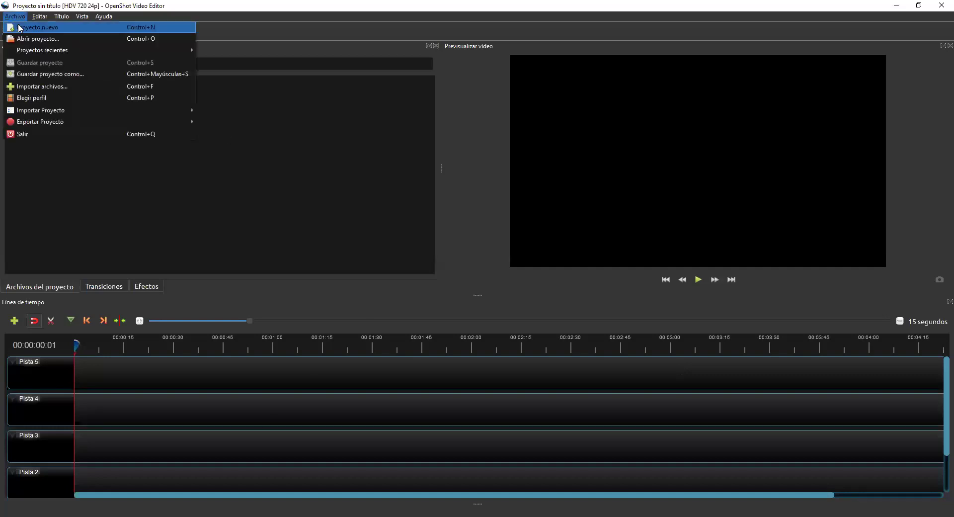
click(46, 87)
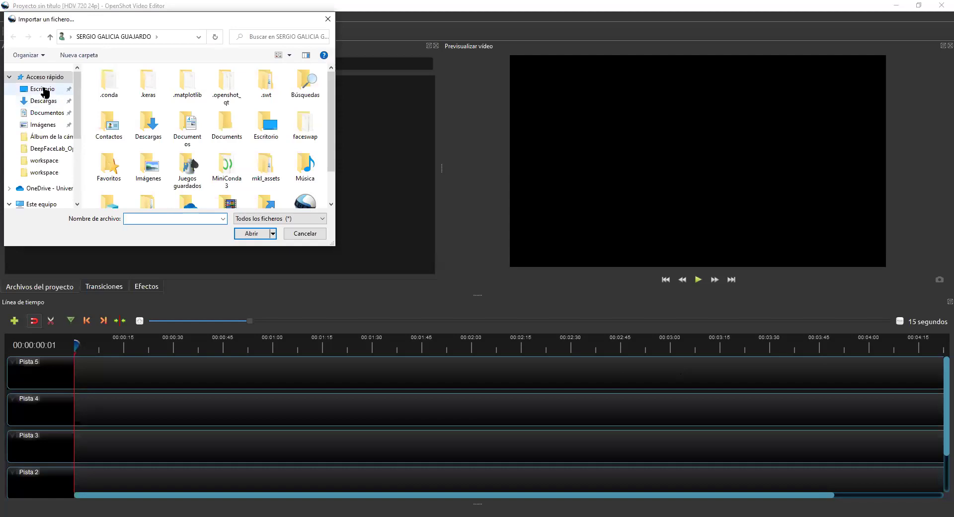
click(47, 90)
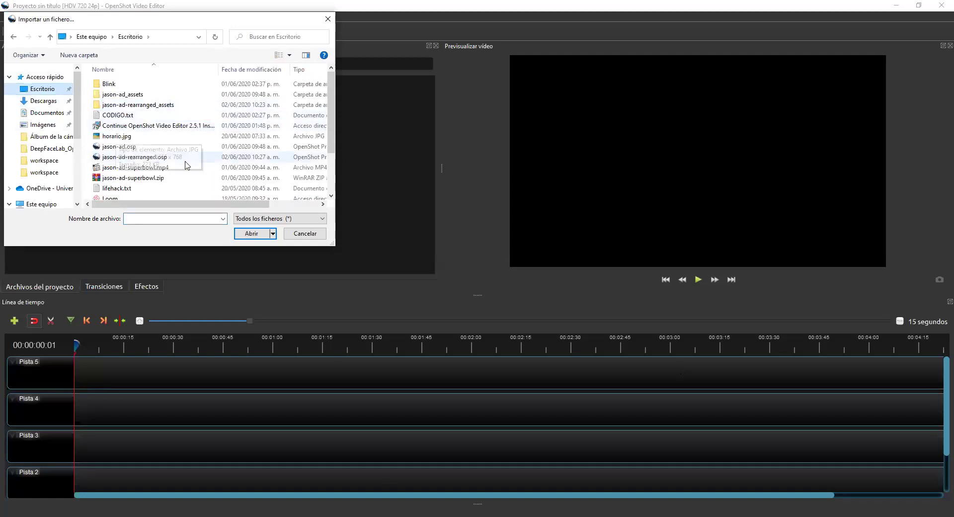
click(150, 168)
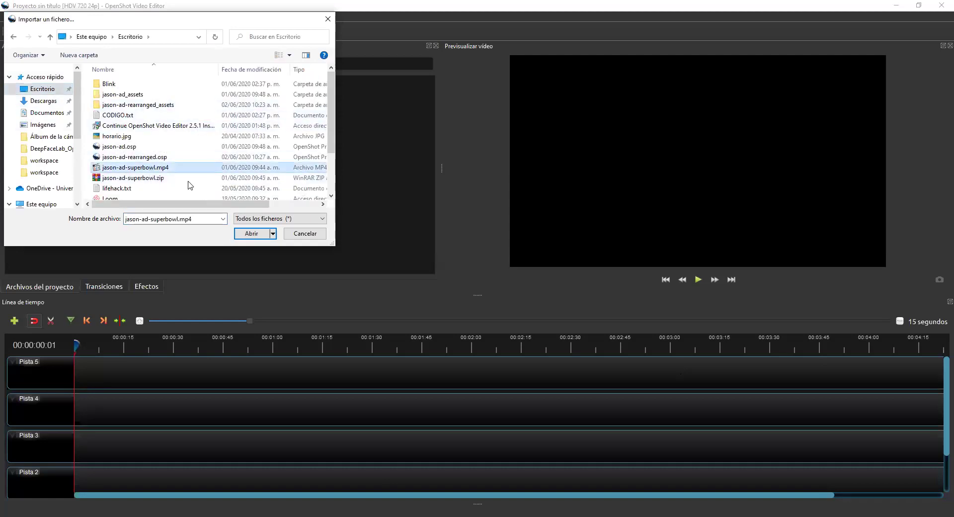
click(252, 234)
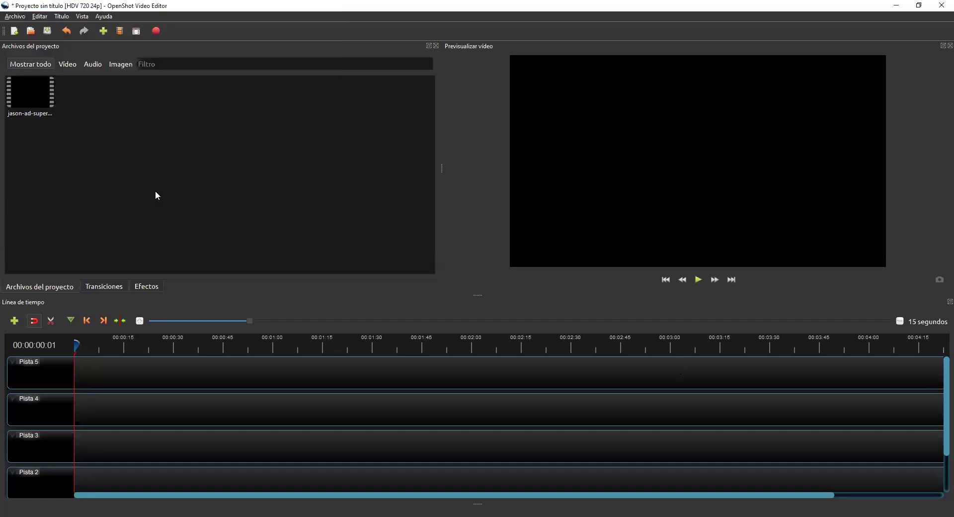
drag(31, 99, 75, 373)
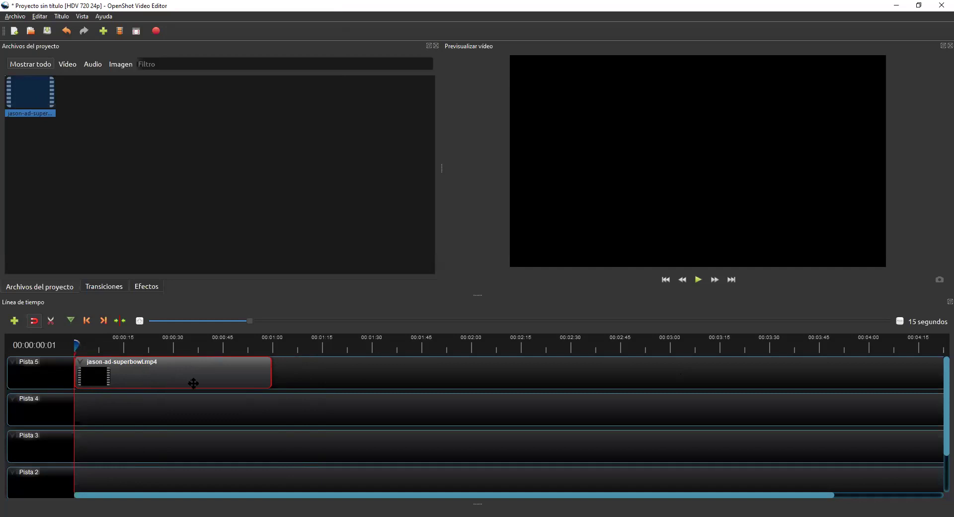
- Preview several moments of the clip along the timeline and return the playhead to the start
click(92, 345)
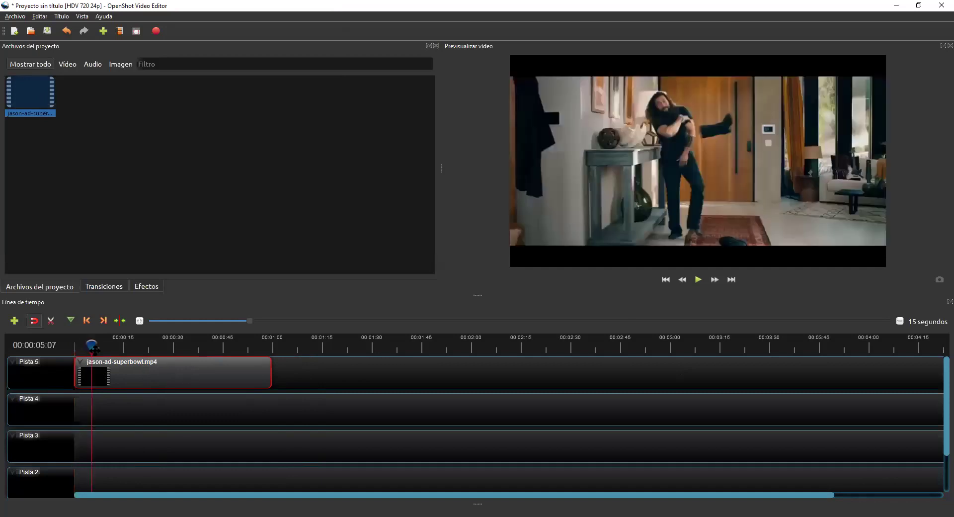
click(141, 346)
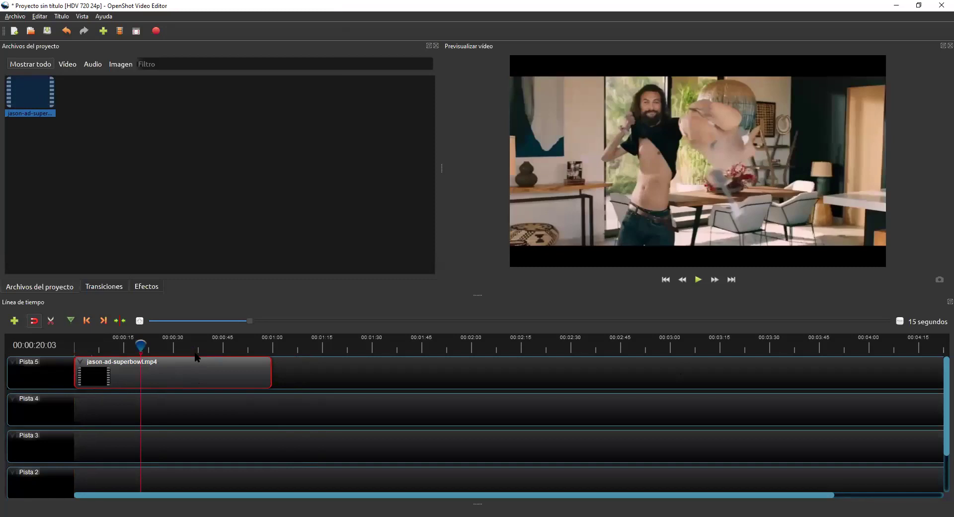
click(194, 347)
click(79, 346)
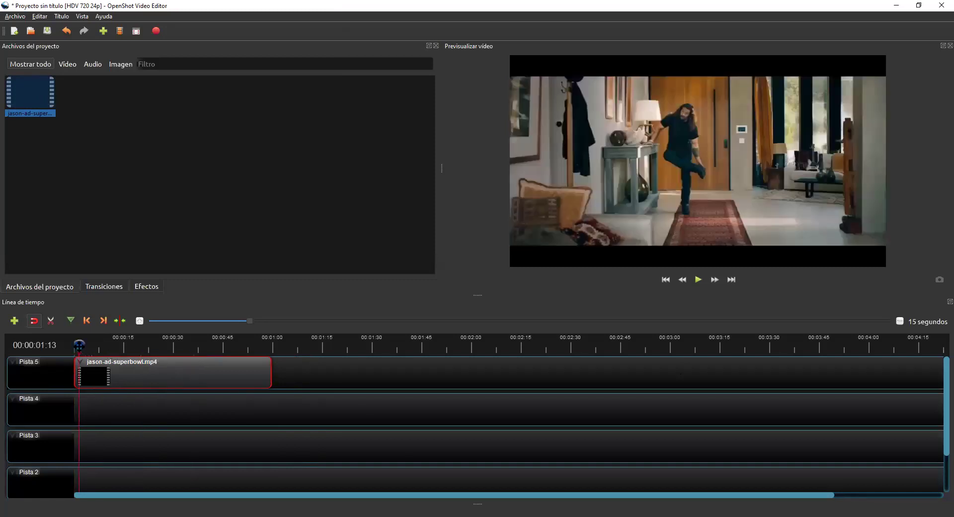
drag(79, 347, 66, 349)
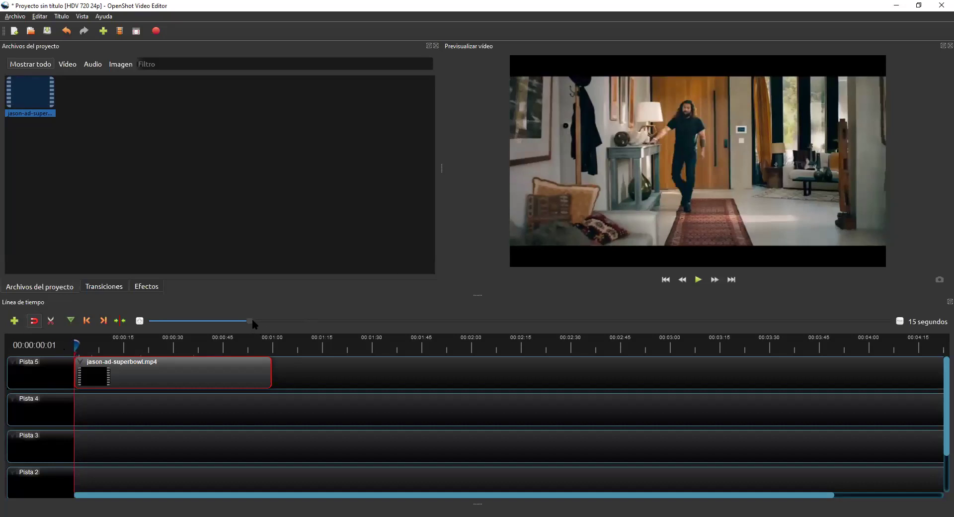
- Set the timeline zoom scale to 1 second
drag(255, 321, 299, 322)
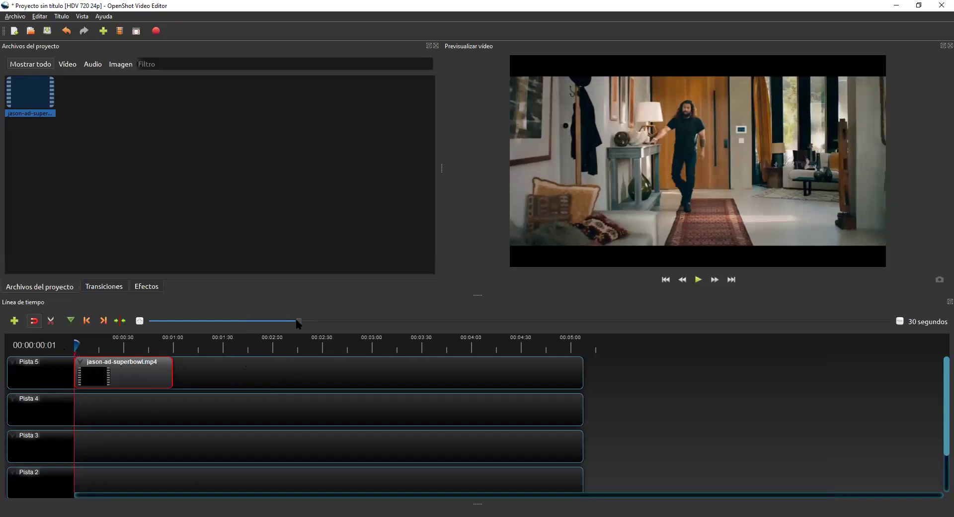
drag(281, 323, 180, 318)
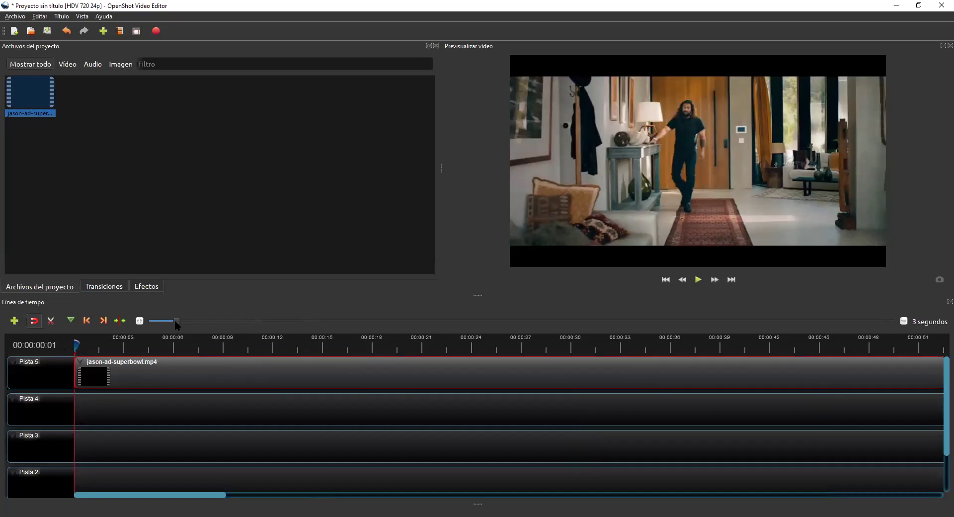
scroll(163, 325, down, 2)
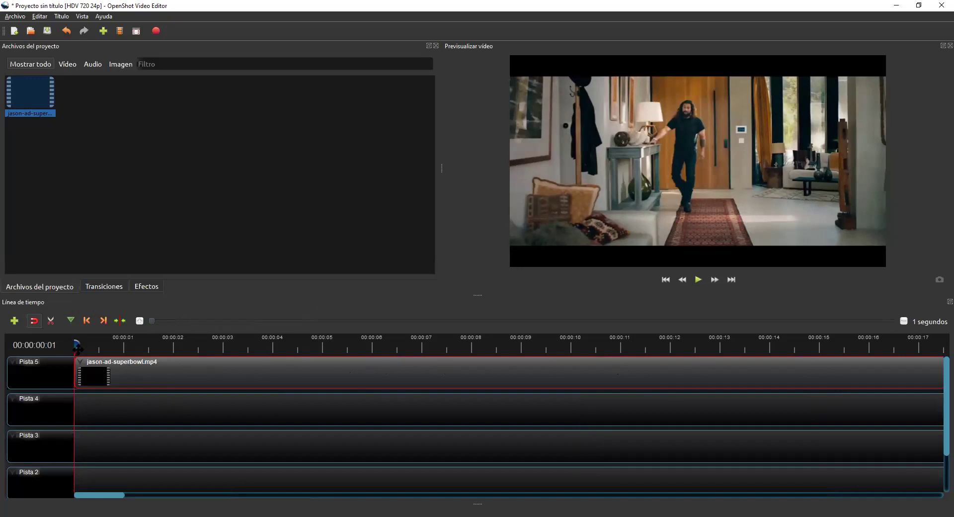
- Play the clip from the start to find where the first scene ends, pausing just past 7 seconds
mouse_move(83, 347)
mouse_down()
mouse_move(118, 345)
mouse_move(75, 346)
mouse_up()
click(699, 280)
click(699, 281)
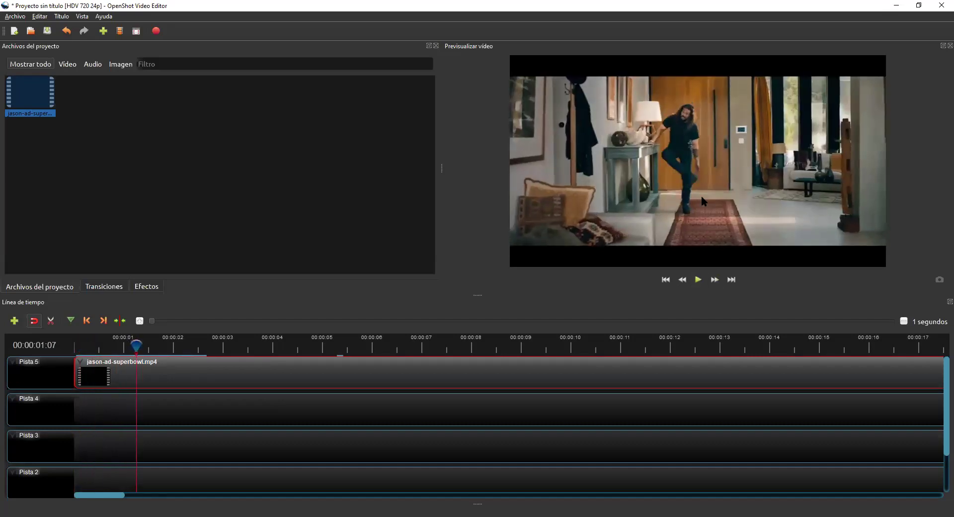
click(699, 281)
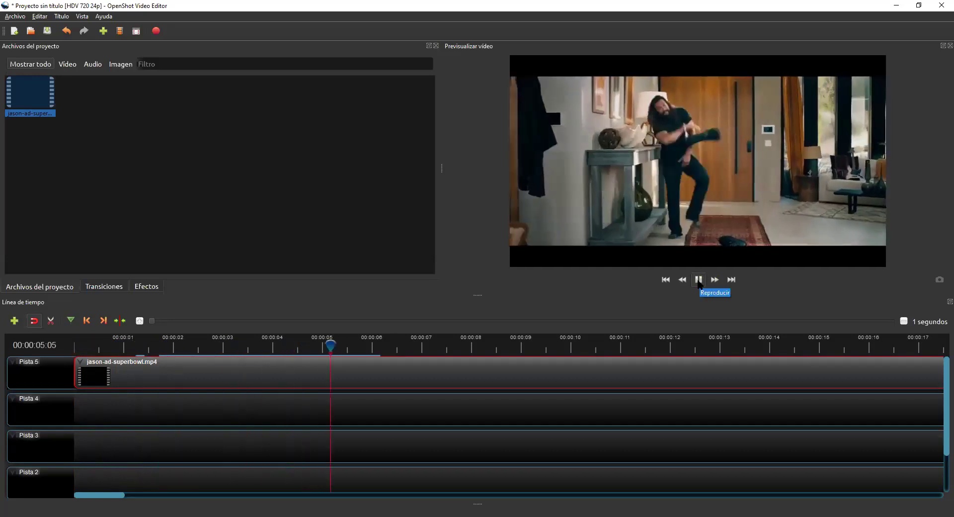
click(699, 280)
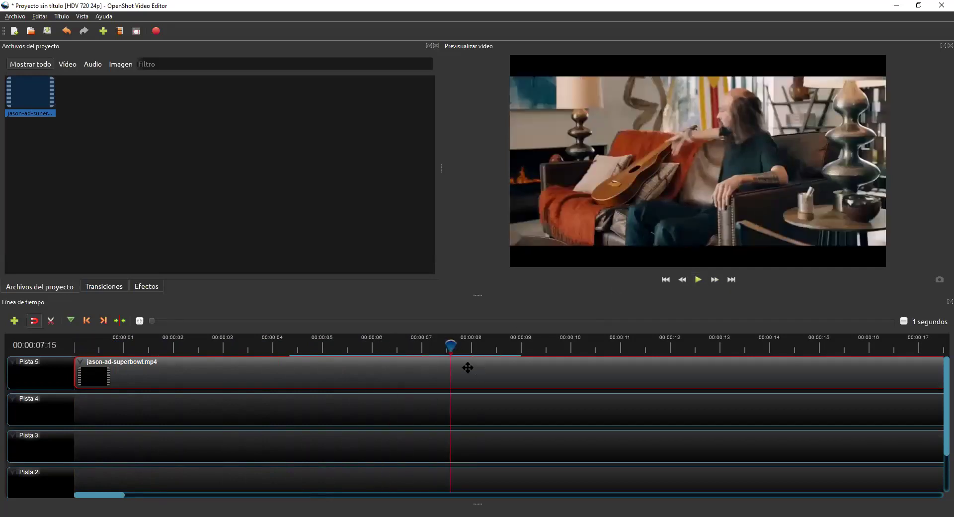
- Split the Pista 5 clip with the razor tool at the scene change at 00:00:07:03
drag(450, 345, 426, 350)
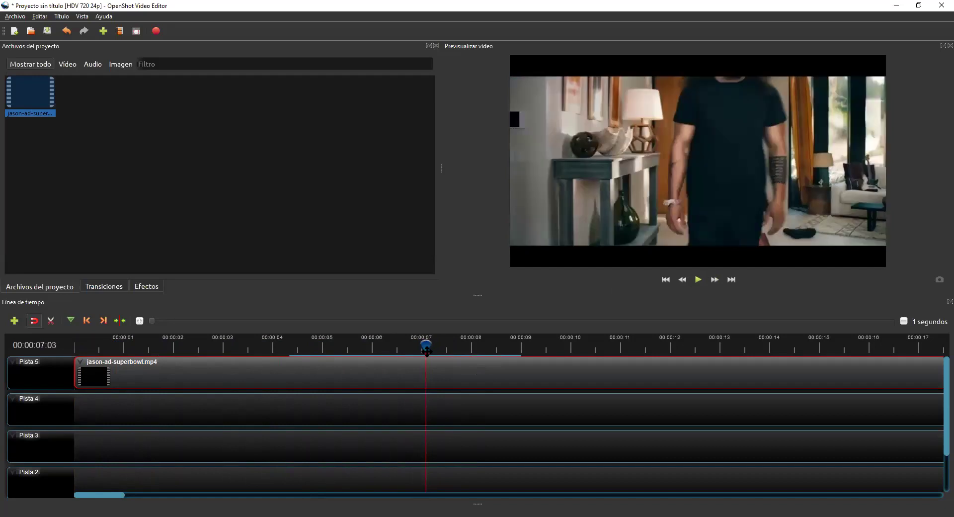
click(51, 322)
click(426, 367)
- Find the end of the second scene and split the Pista 5 clip at 00:00:15:15
drag(427, 343, 855, 344)
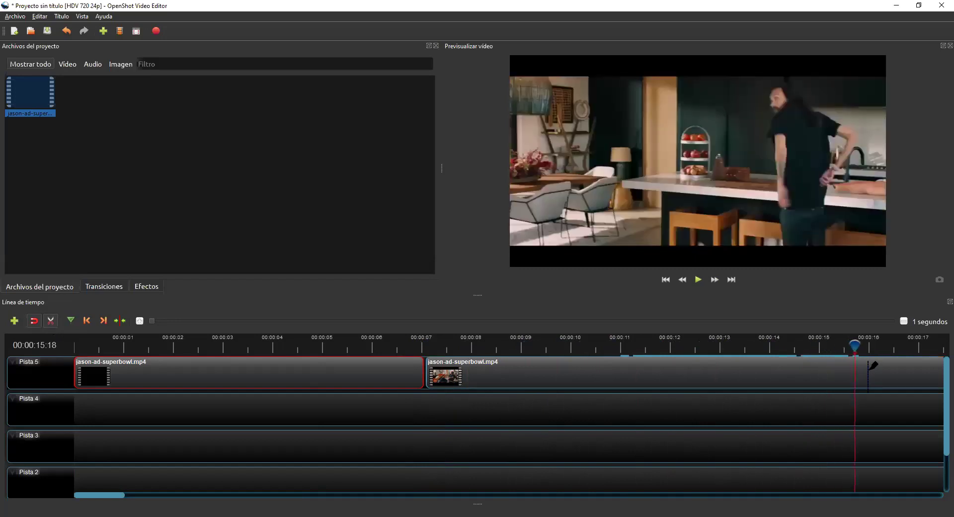
click(854, 346)
drag(854, 345, 849, 346)
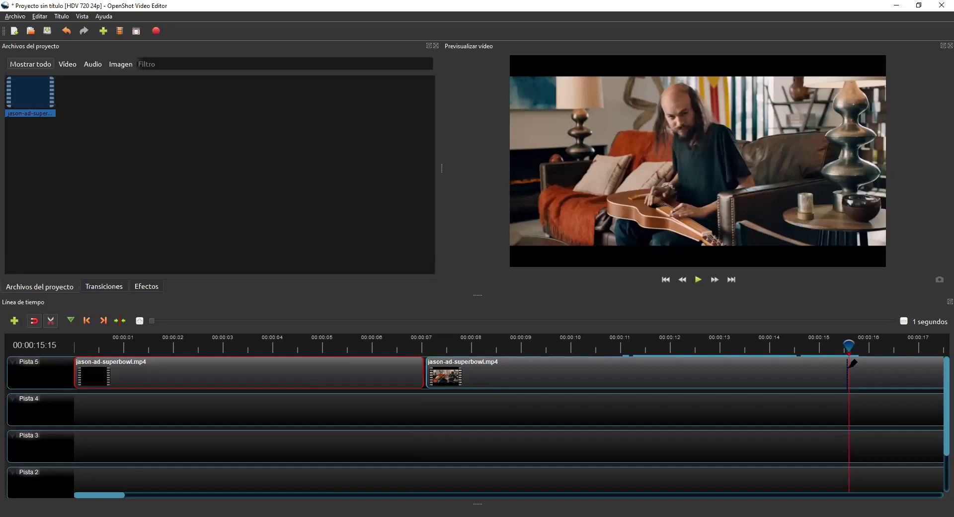
click(849, 367)
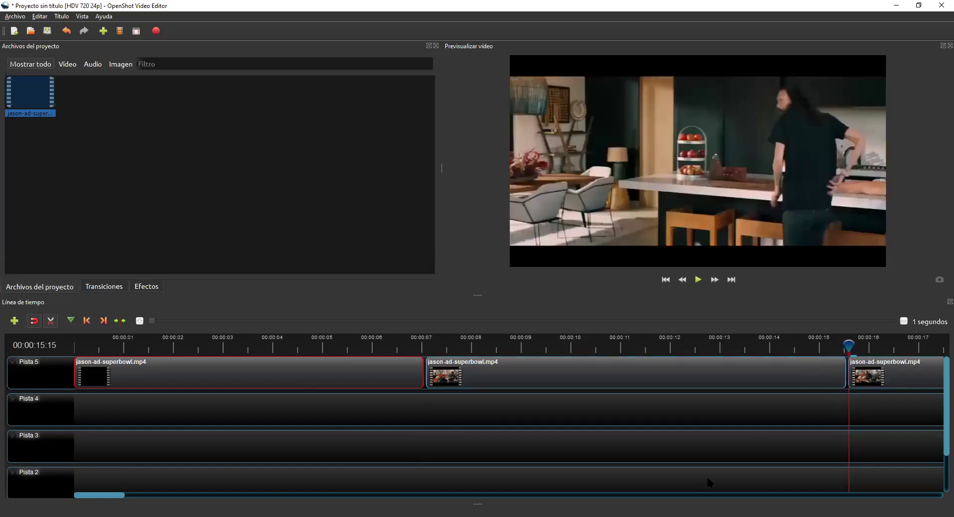
- Split the remaining footage on Pista 5 at 00:00:21:03, where the next scene ends
drag(96, 499, 137, 497)
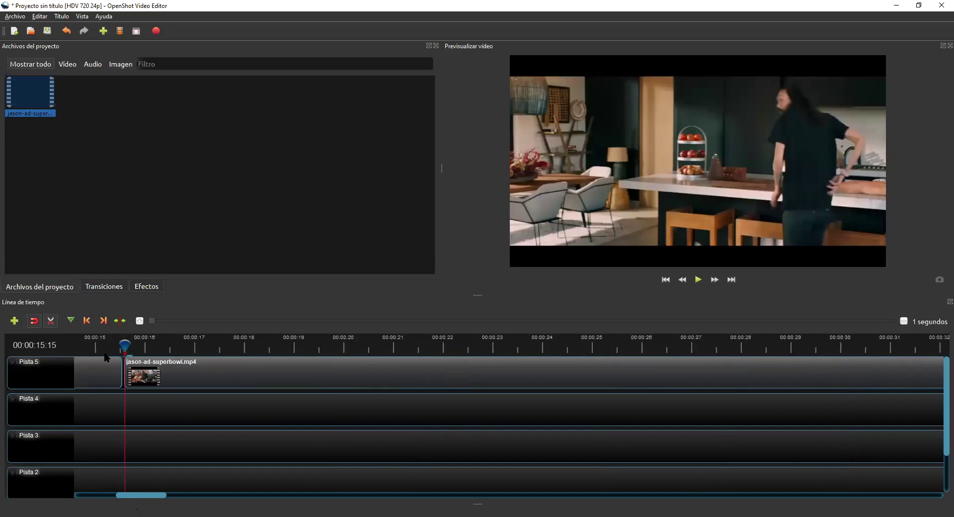
drag(125, 345, 398, 343)
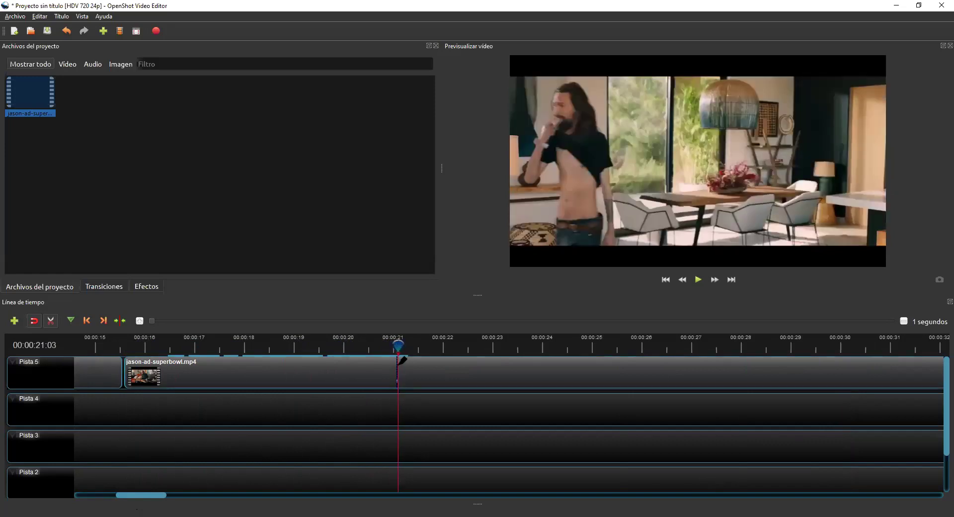
click(400, 362)
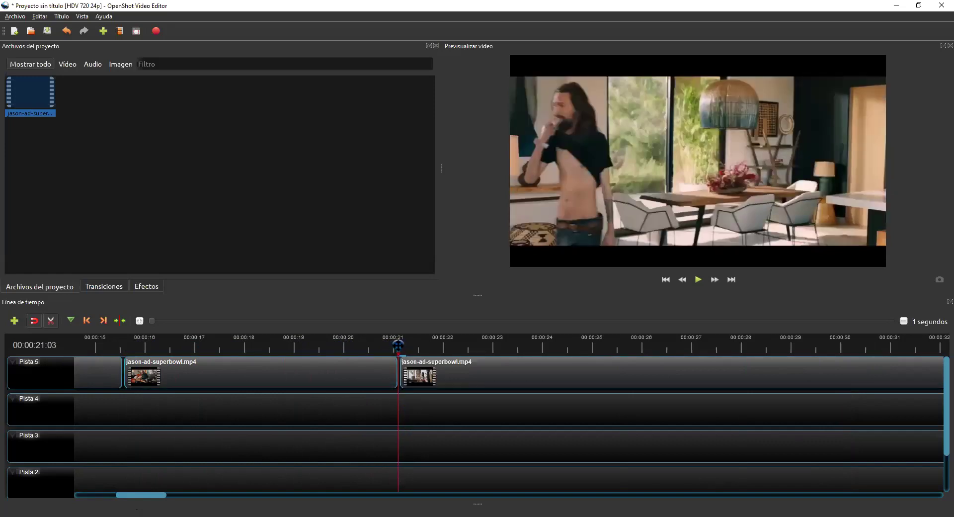
- Locate the following scene's end, split the Pista 5 clip at 00:00:29:19, and move the playhead back to 00:00:29:15
drag(398, 343, 406, 345)
key(space)
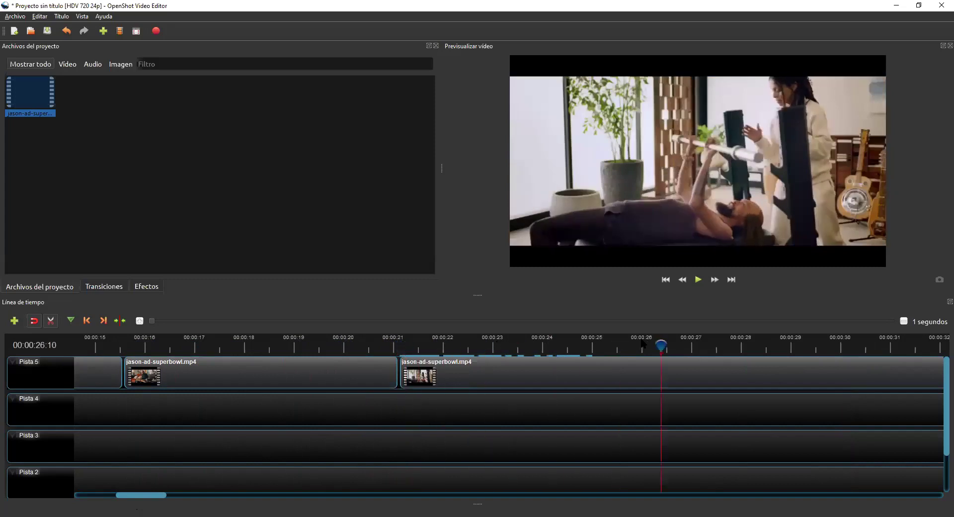
drag(656, 334, 747, 357)
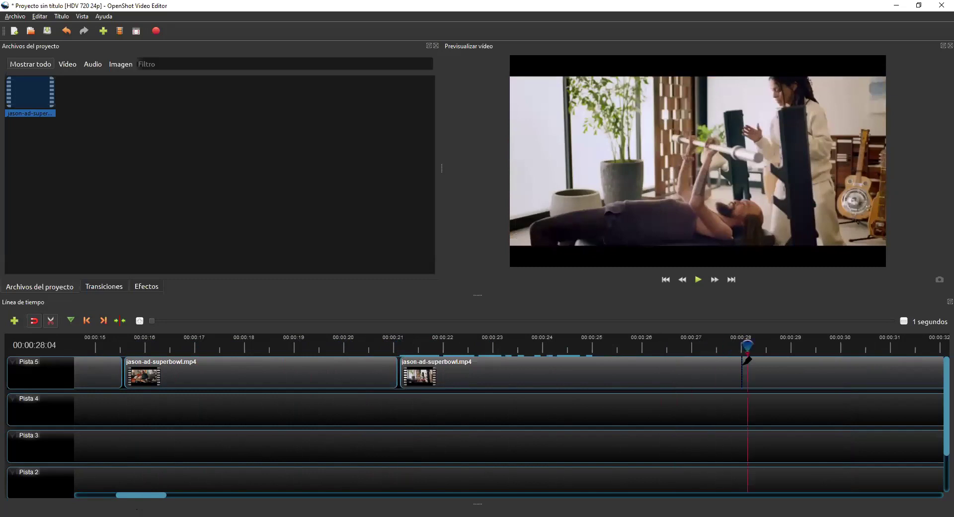
click(786, 343)
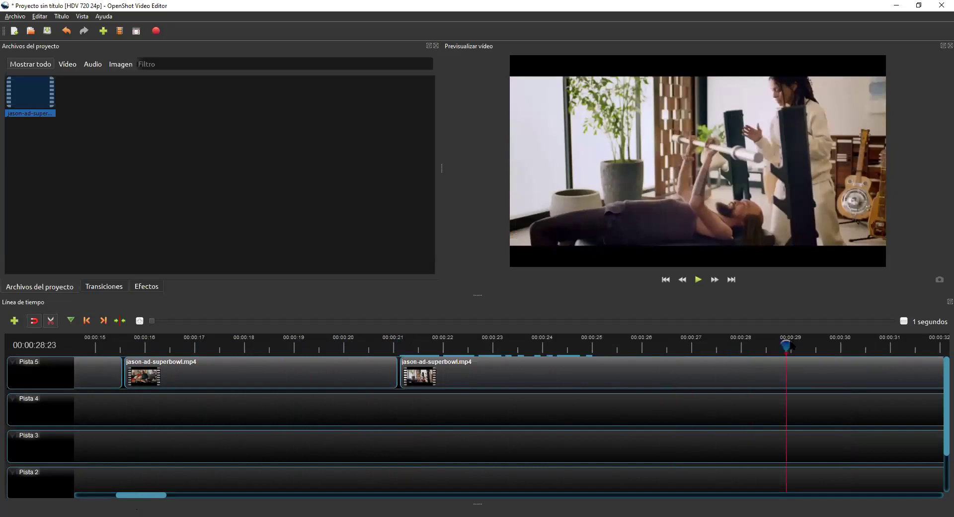
drag(790, 345, 831, 345)
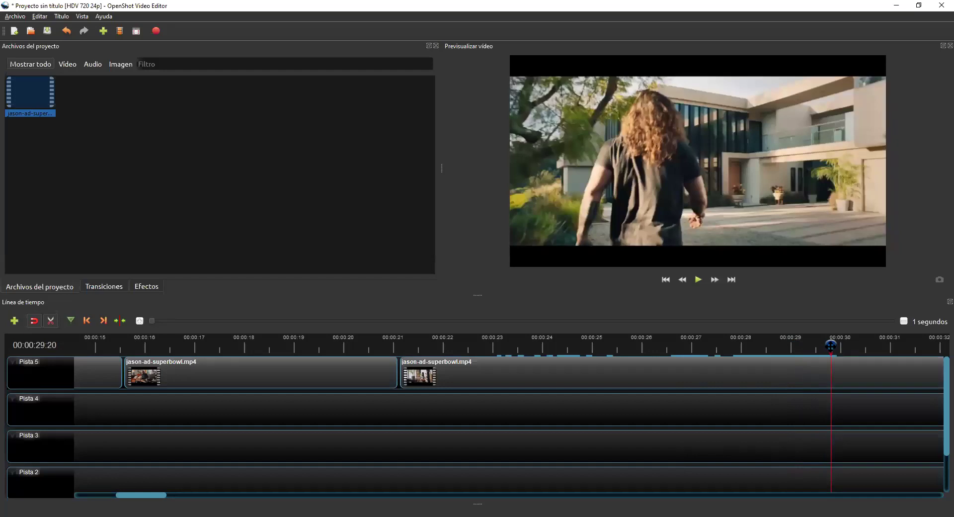
drag(831, 345, 828, 345)
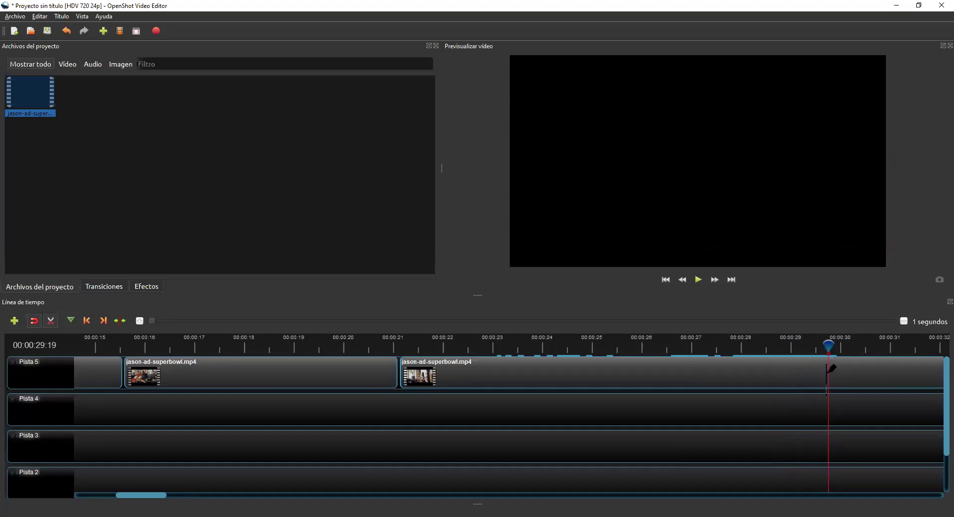
click(828, 371)
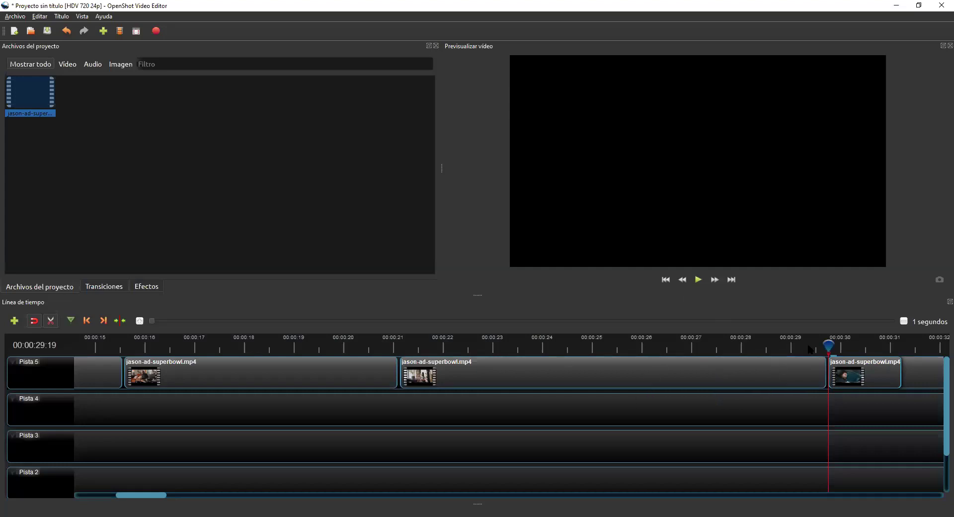
drag(828, 343, 820, 344)
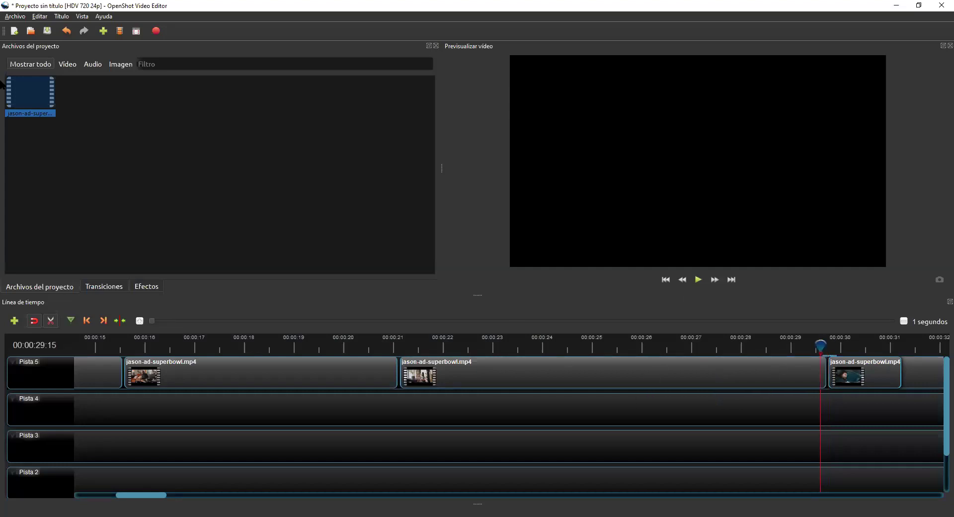
- Save the project as b22.osp in the Escritorio folder
click(15, 18)
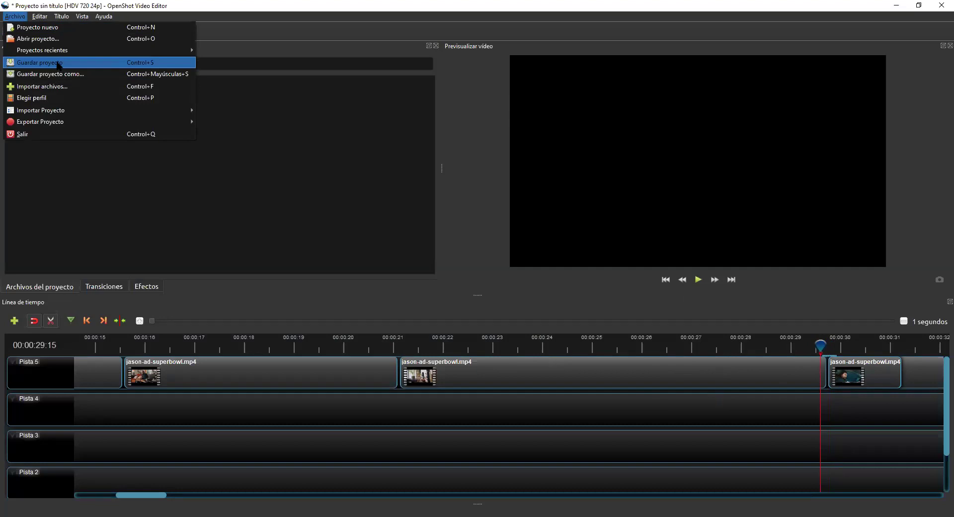
click(59, 63)
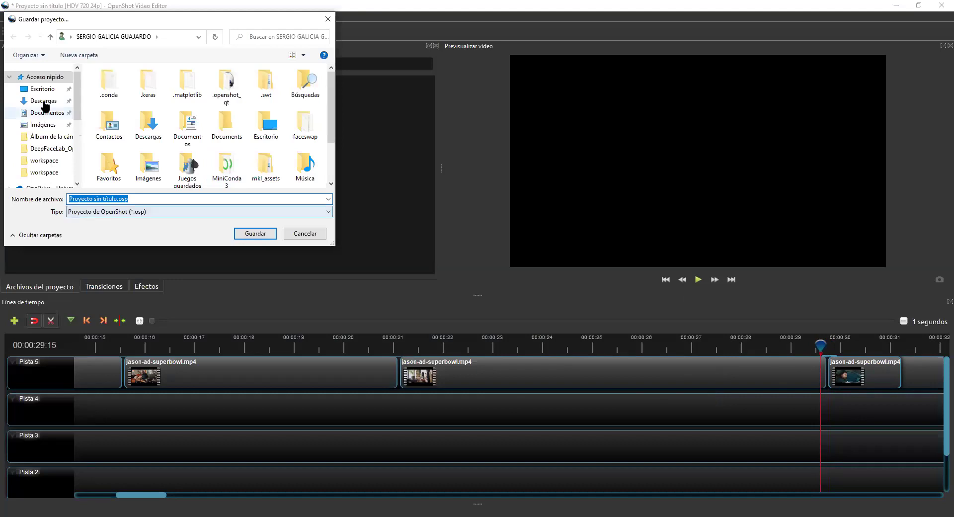
click(43, 88)
drag(117, 199, 5, 192)
text(b22)
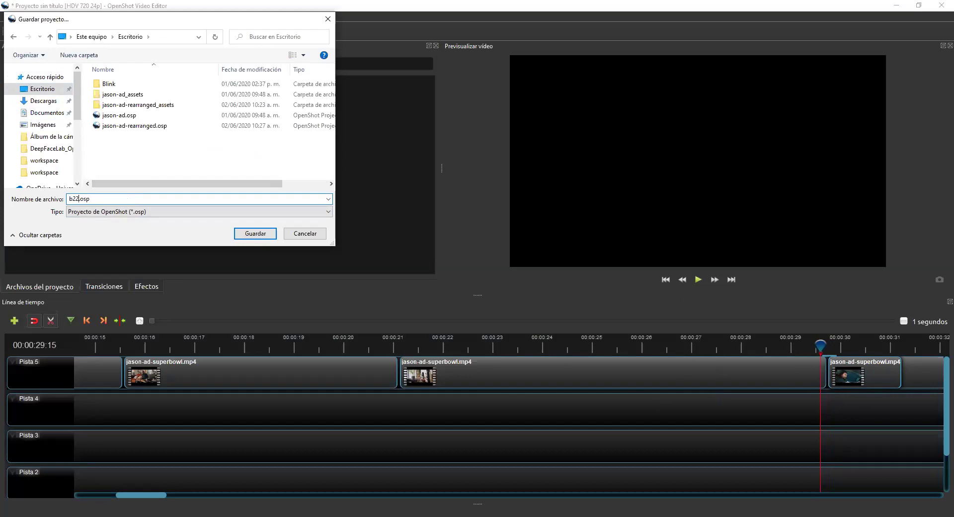
key(Return)
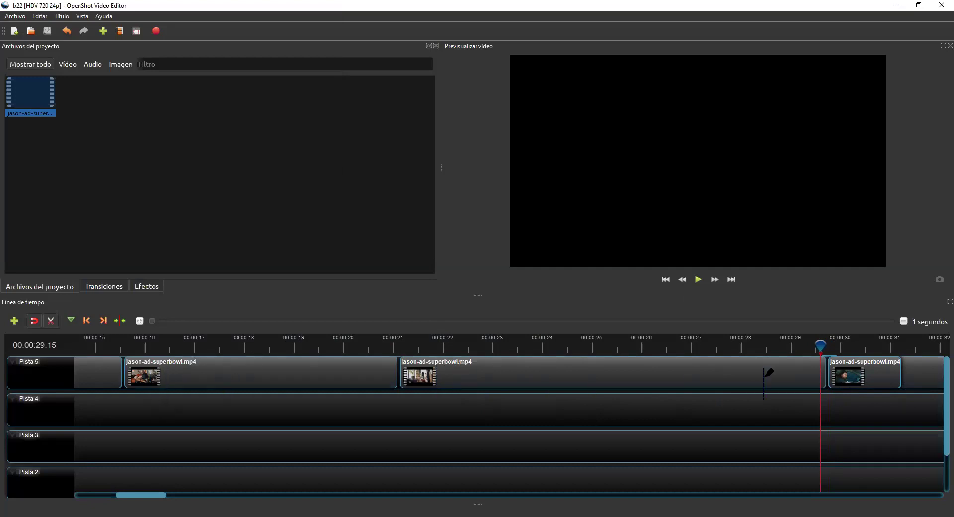
- Open the recent project jason-ad-rearranged
drag(146, 496, 179, 501)
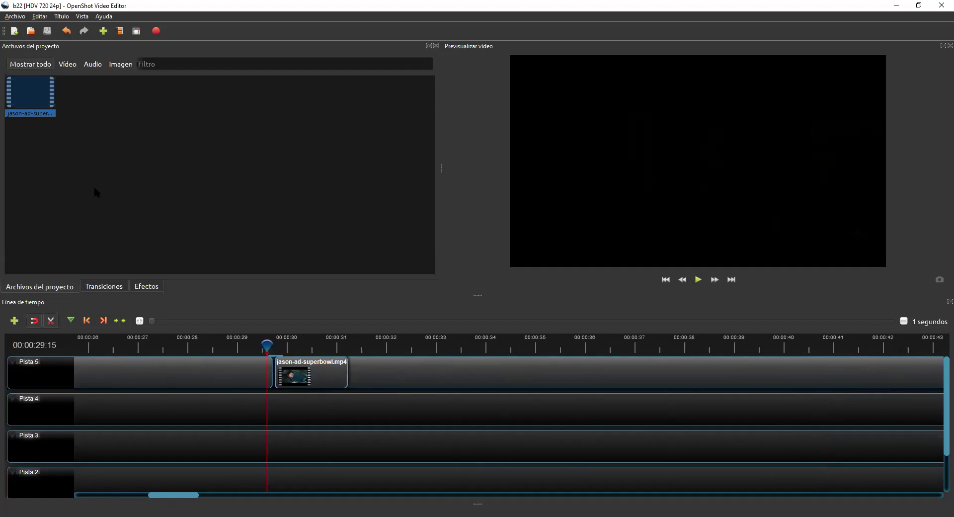
click(21, 17)
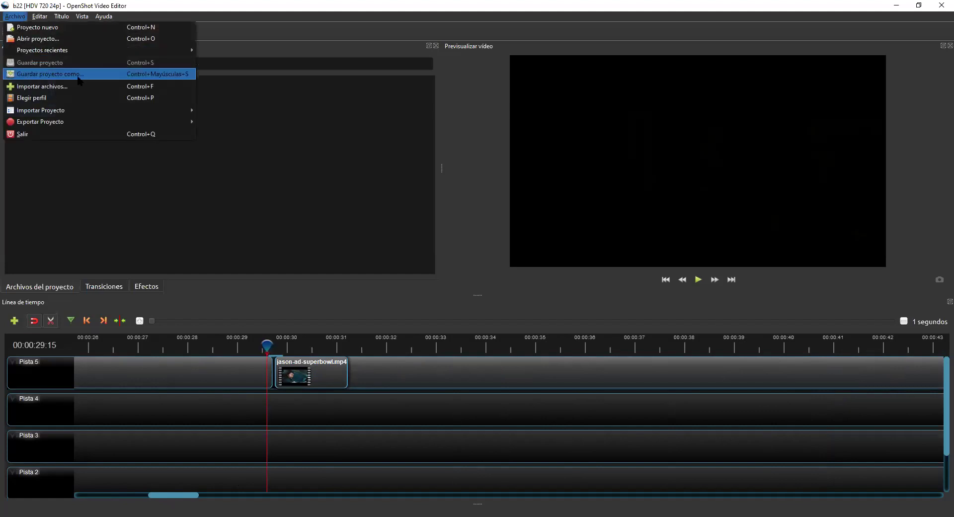
mouse_move(164, 51)
click(351, 61)
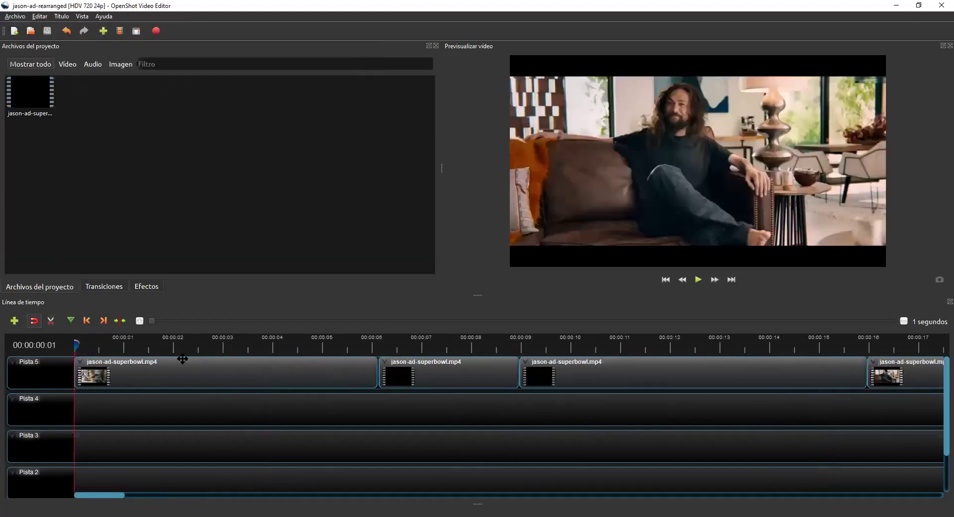
- Move the second and third clips of Pista 5 onto the lower tracks, leaving the short one on Pista 4 and the long one on Pista 3
drag(361, 416, 138, 415)
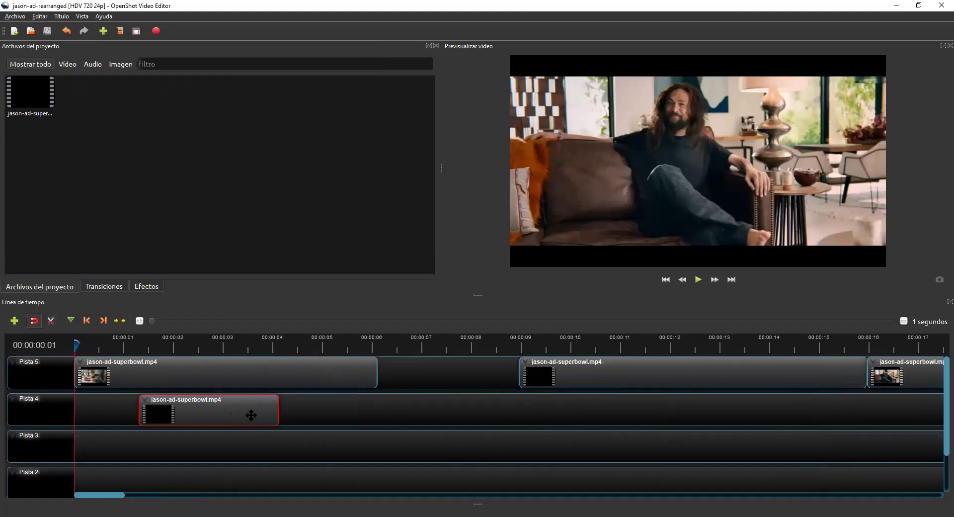
drag(624, 373, 479, 413)
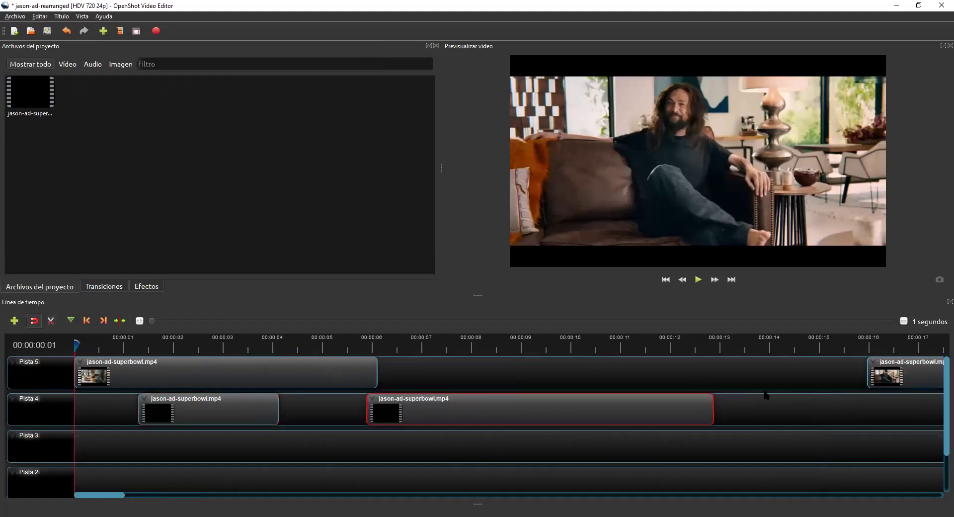
drag(204, 416, 850, 418)
drag(539, 422, 550, 454)
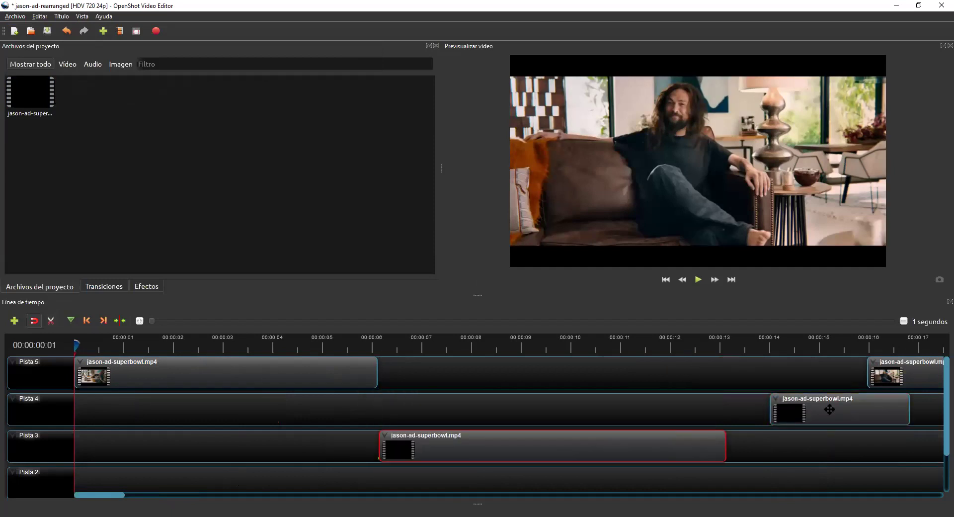
- Return both clips to Pista 5, snapping the short one to the end of the first clip and the long one directly behind it
drag(830, 410, 605, 371)
drag(659, 436, 835, 398)
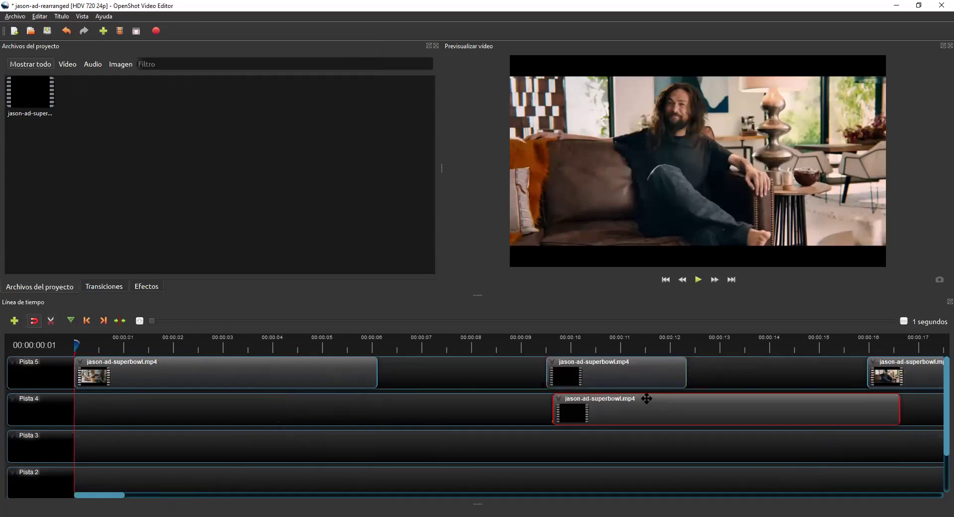
drag(619, 372, 452, 370)
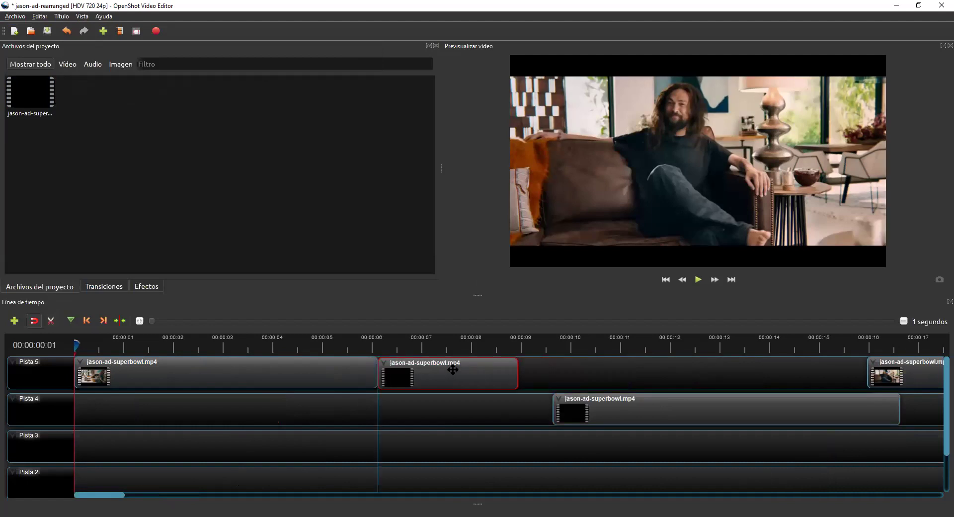
drag(649, 400, 635, 377)
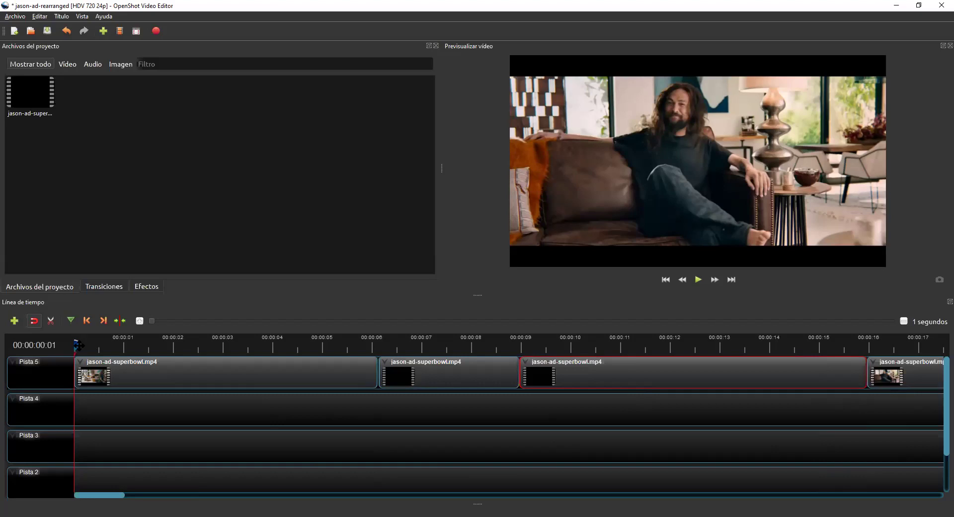
- Play the rearranged sequence through, review its opening scenes by scrubbing, and place the playhead at 00:00:01:08
key(space)
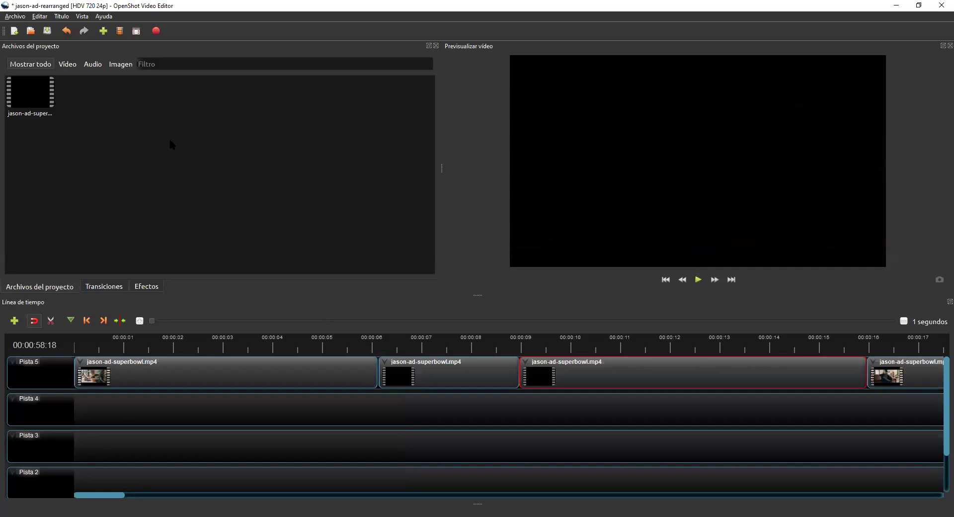
click(565, 348)
drag(545, 348, 308, 354)
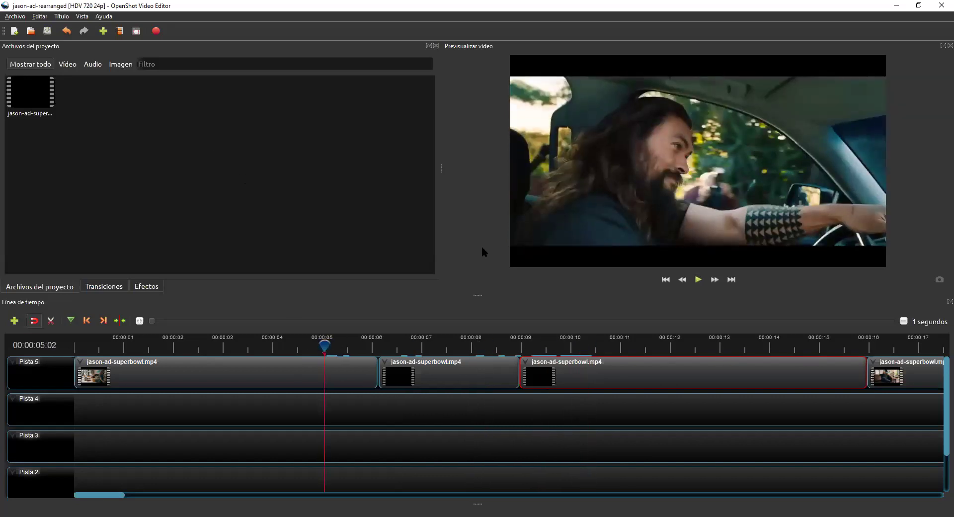
drag(327, 347, 441, 345)
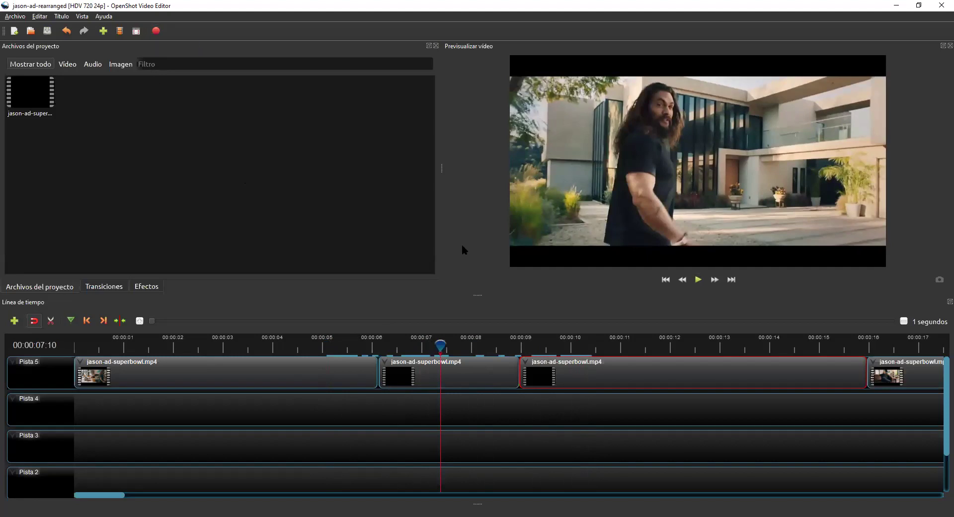
click(139, 346)
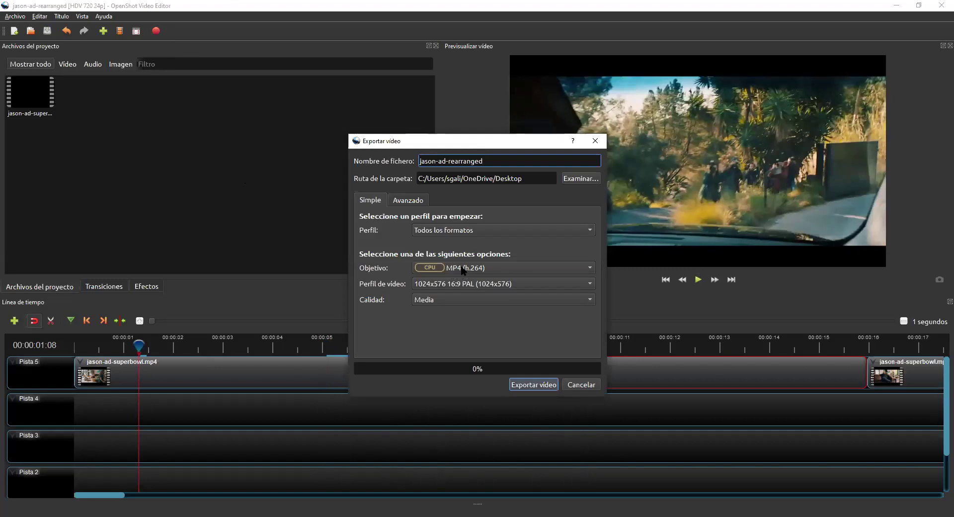
- Set the video profile of the export to HD 720p 29.97 fps (1280x720)
click(469, 287)
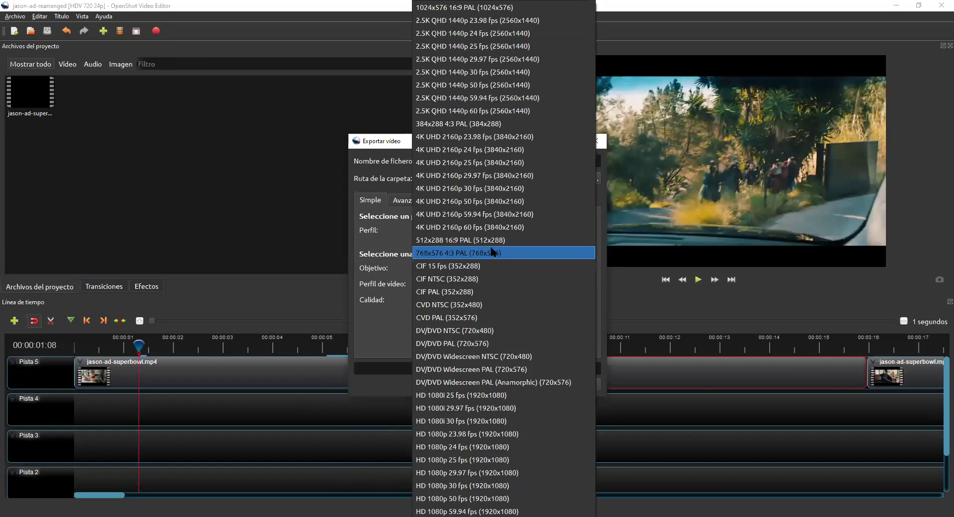
scroll(513, 345, down, 4)
scroll(511, 344, down, 2)
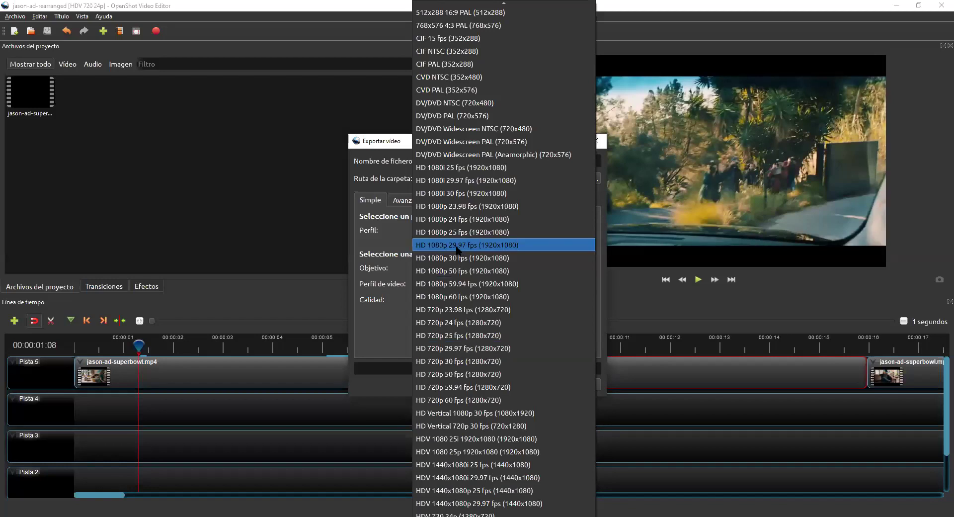
click(454, 350)
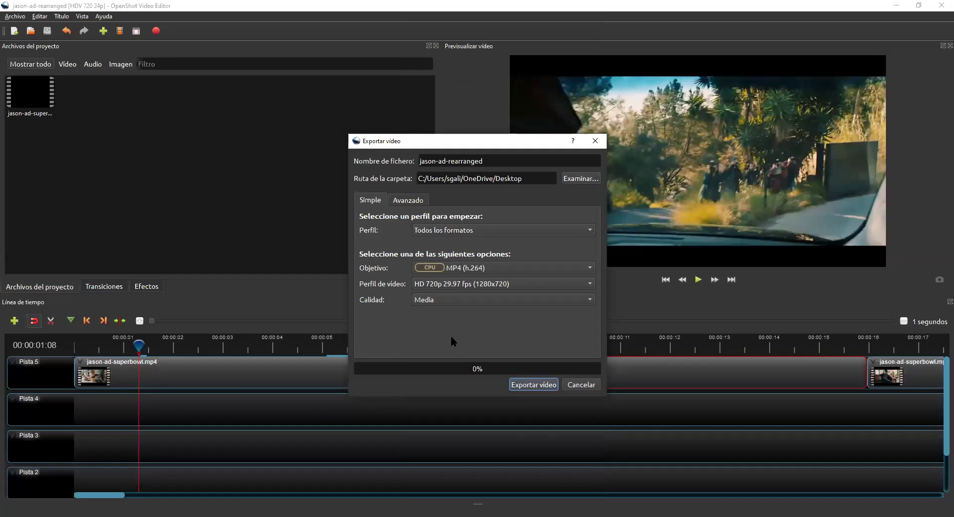
- Name the export jason-ad-rearranged-b22, check the destination folder without changing it, start the export, and cancel it
click(501, 160)
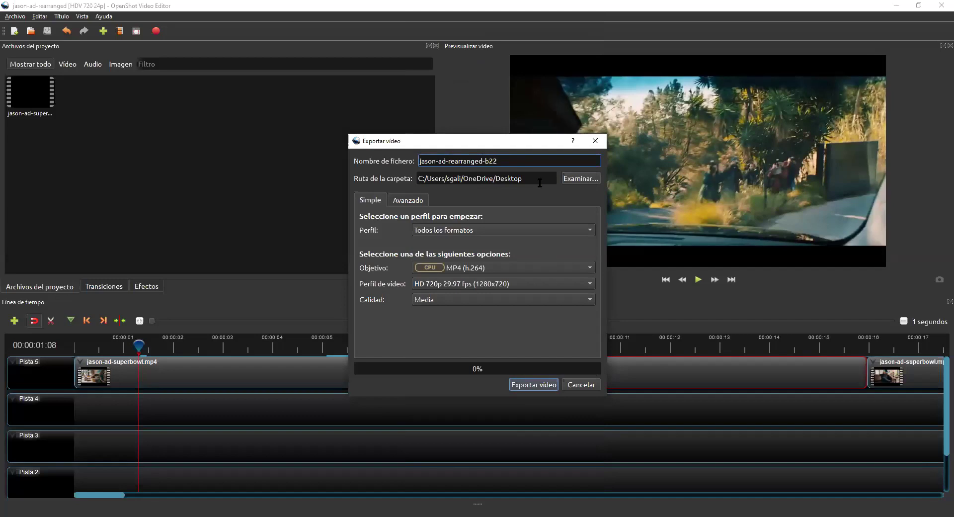
click(576, 179)
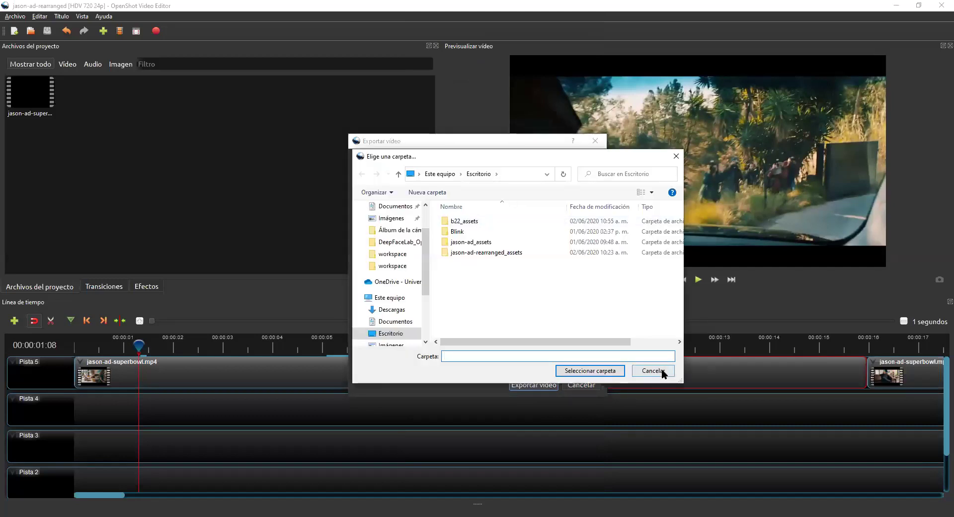
click(662, 371)
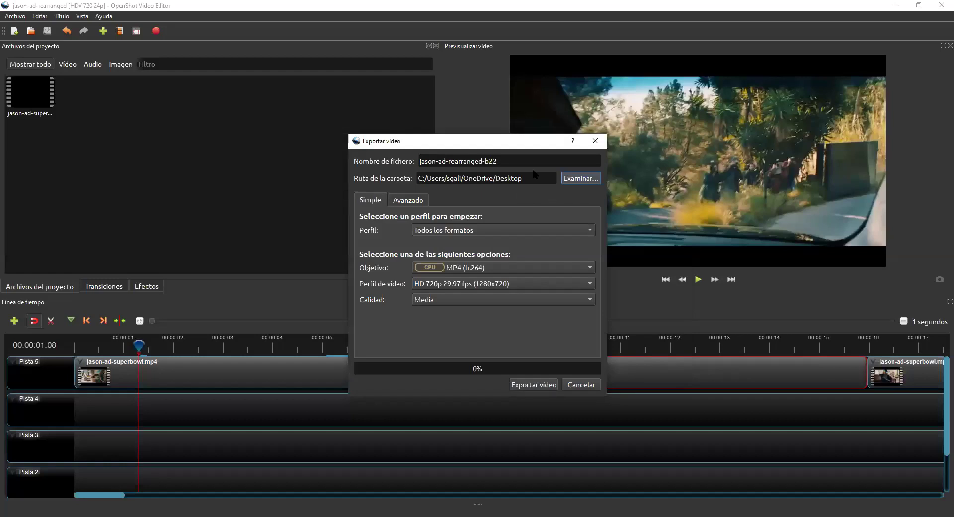
click(533, 385)
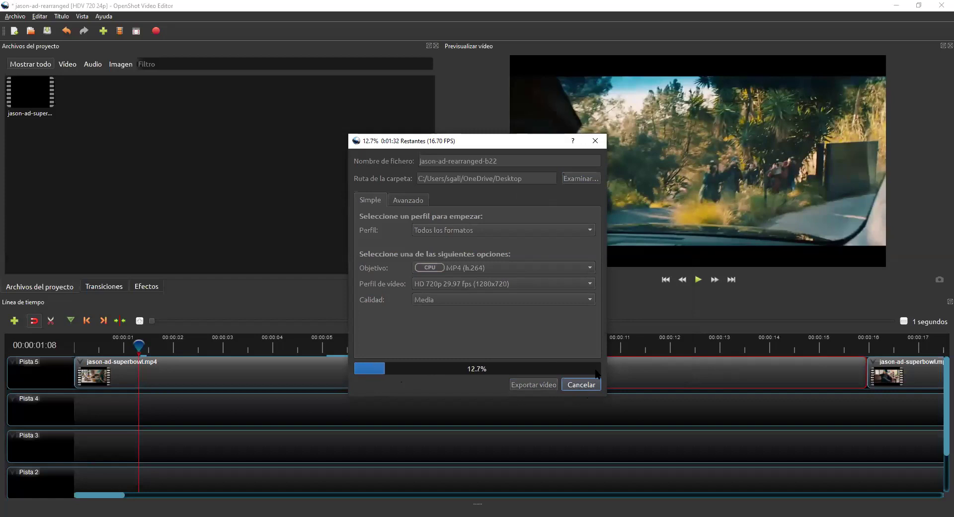
click(592, 387)
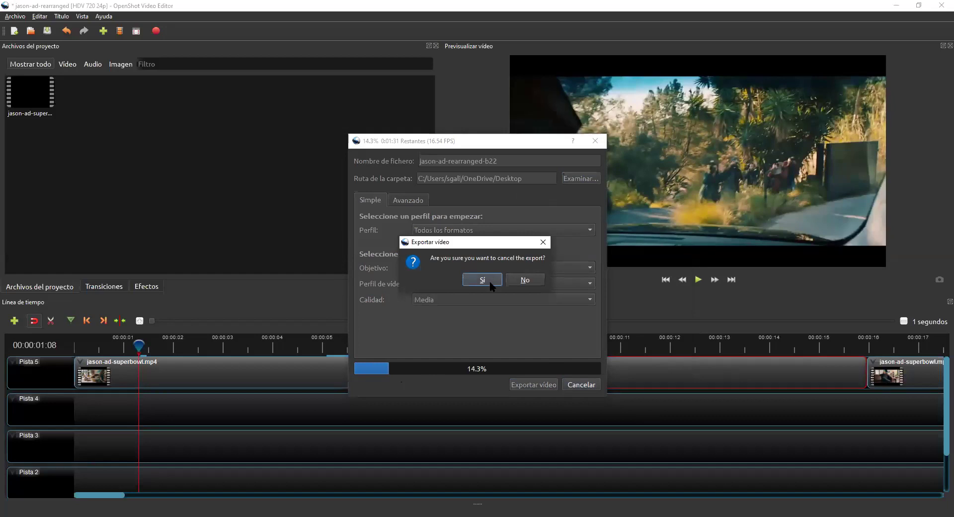
click(482, 279)
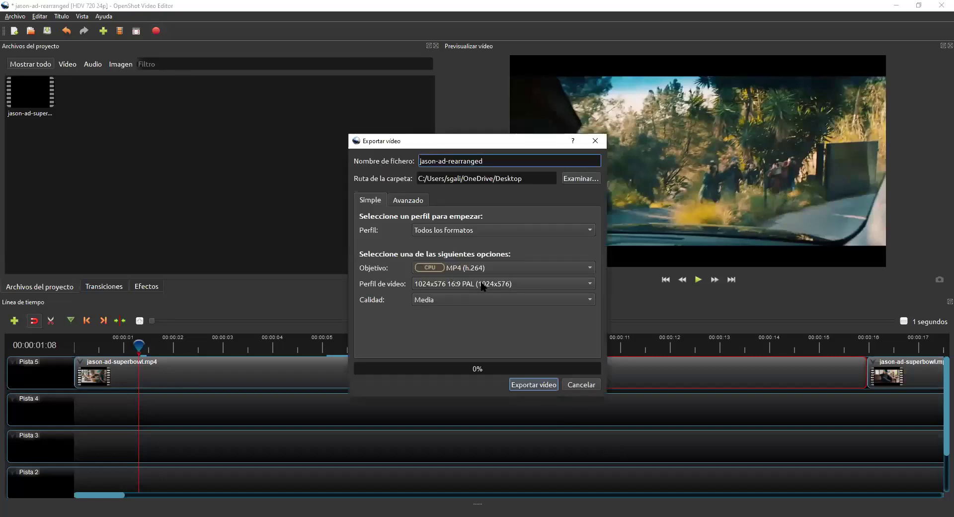
- Export the video as jason-ad-rearranged with the HD 720p 29.97 fps (1280x720) profile, close the export dialog, and minimize the editor
click(482, 288)
scroll(470, 477, down, 4)
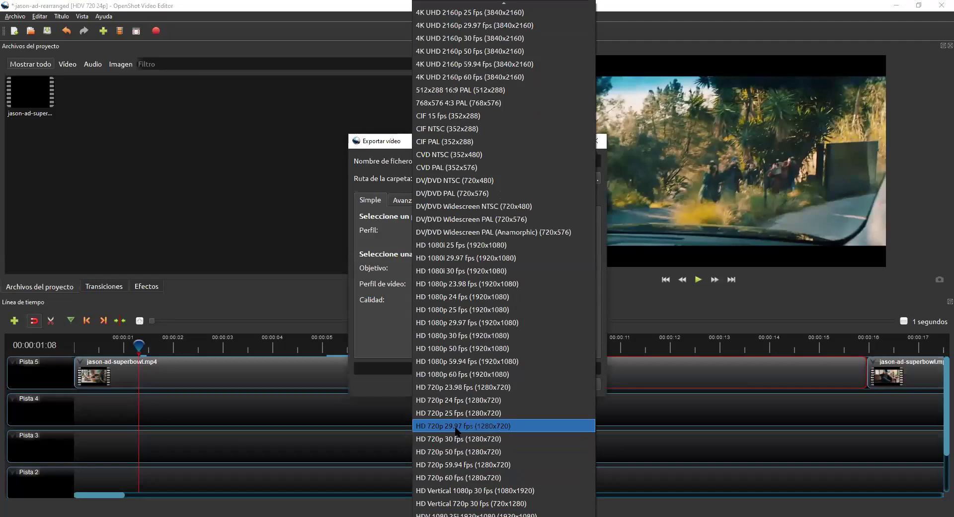
click(467, 426)
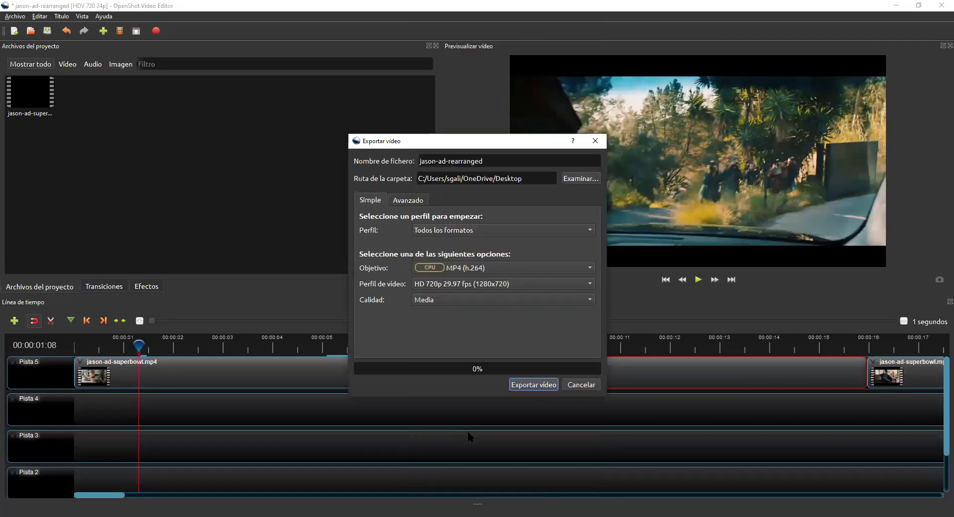
click(539, 387)
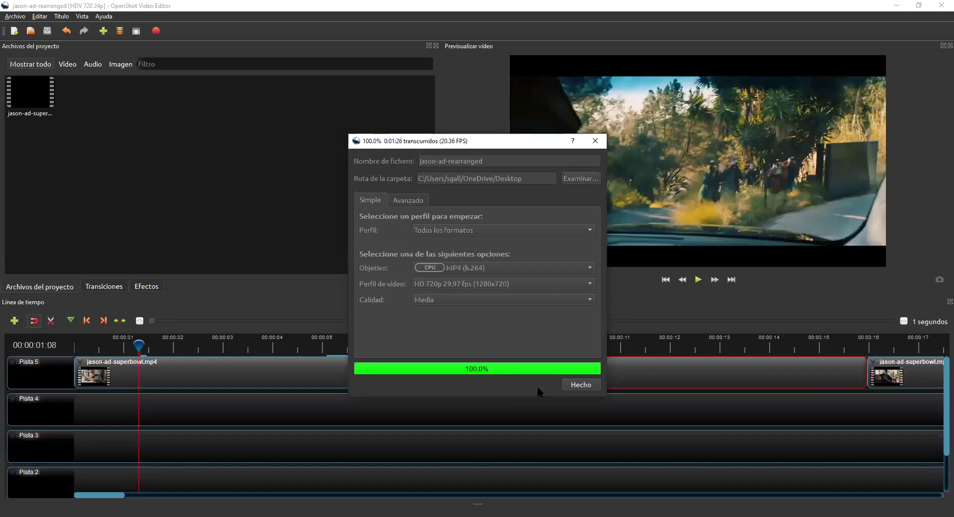
click(581, 385)
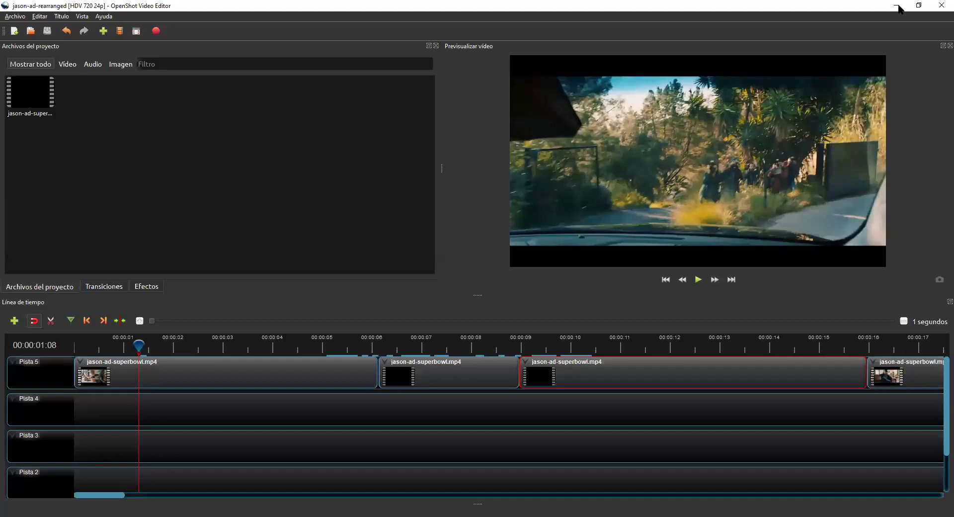
click(898, 6)
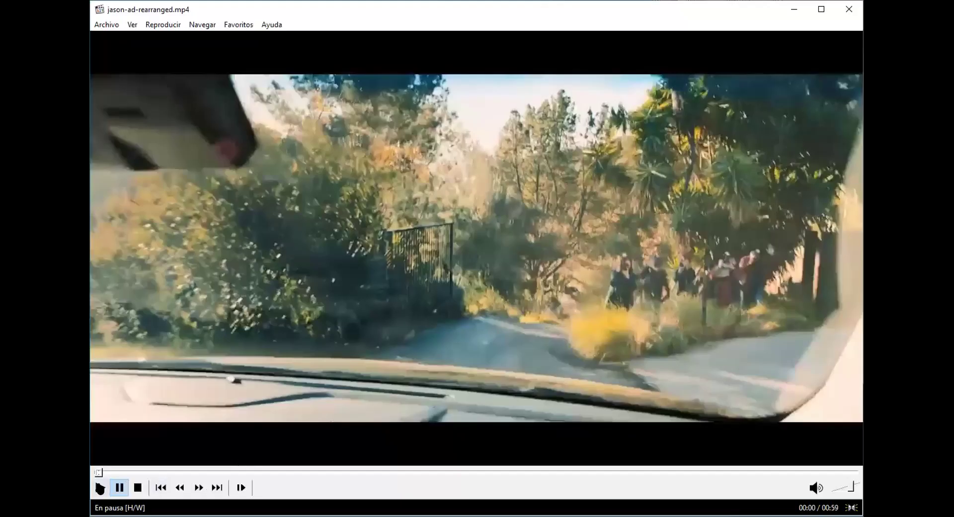